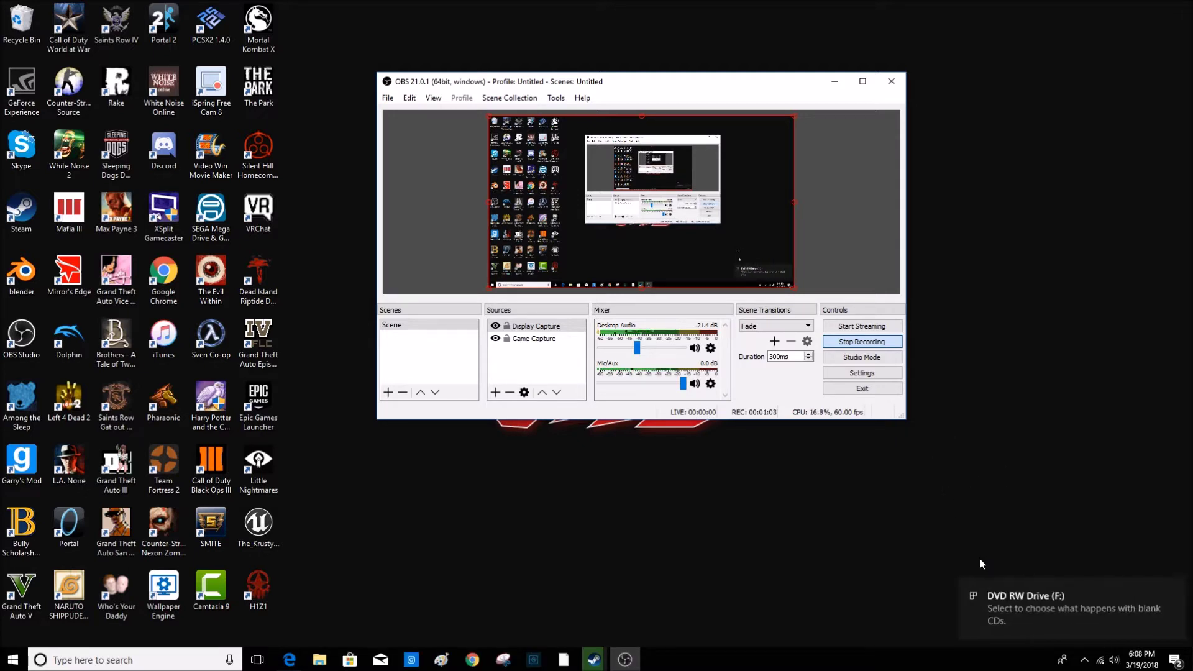
Dismiss the blank-CD AutoPlay prompt, minimize OBS Studio, and open File Explorer.
{"action": "left_click", "coordinate": [1031, 609]}
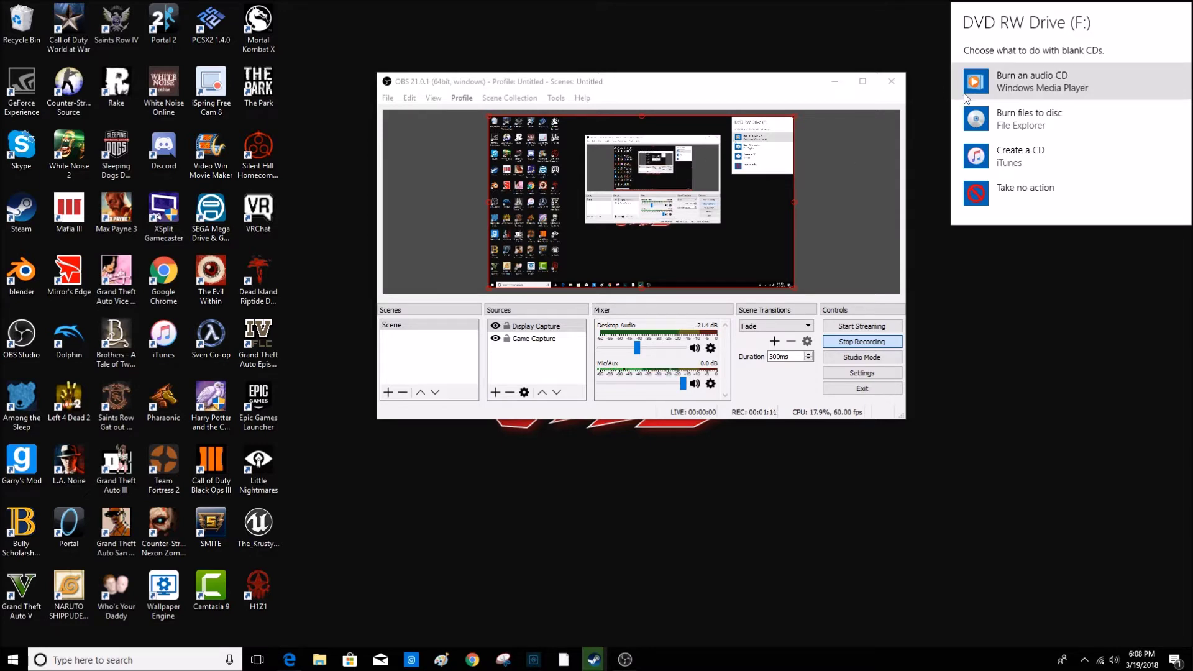
{"action": "left_click", "coordinate": [834, 87]}
{"action": "left_click", "coordinate": [834, 87]}
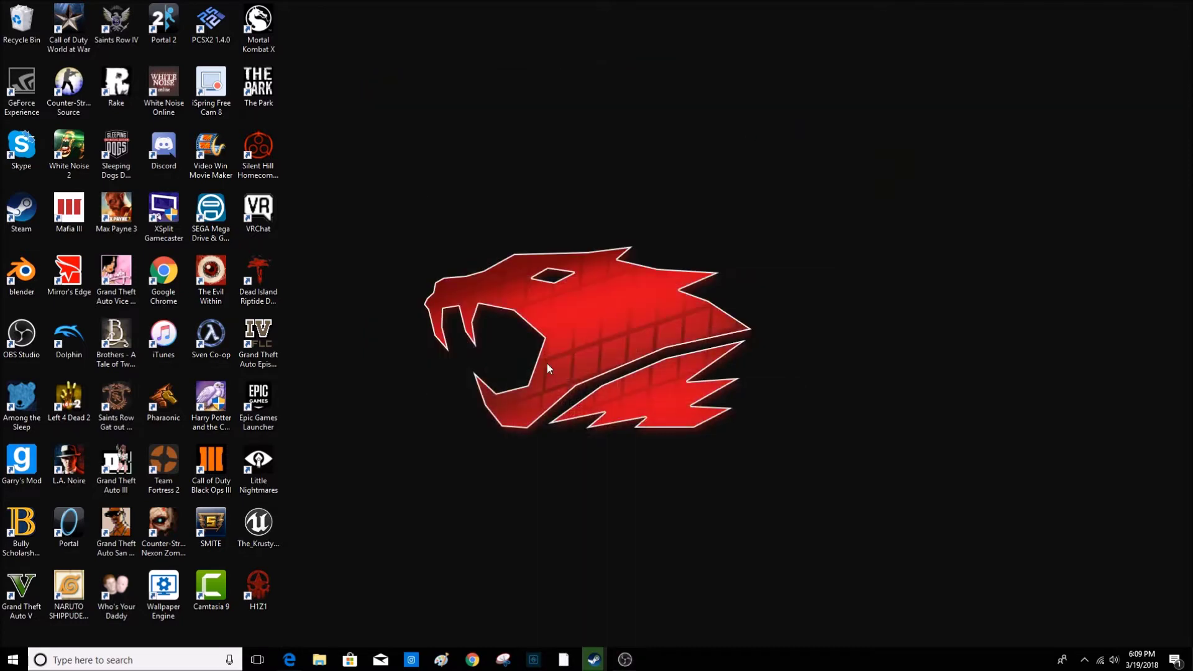
{"action": "left_click", "coordinate": [319, 662]}
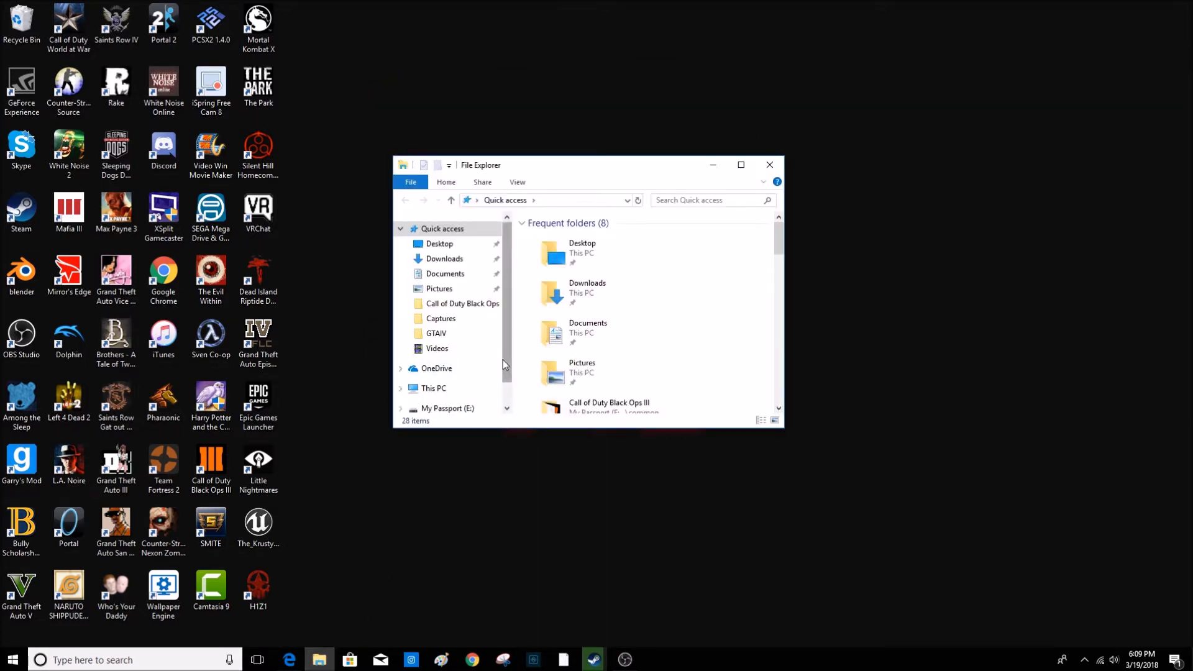
Dismiss the low storage notification and close the notifications panel.
{"action": "scroll", "coordinate": [502, 360], "scroll_direction": "down", "scroll_amount": 2}
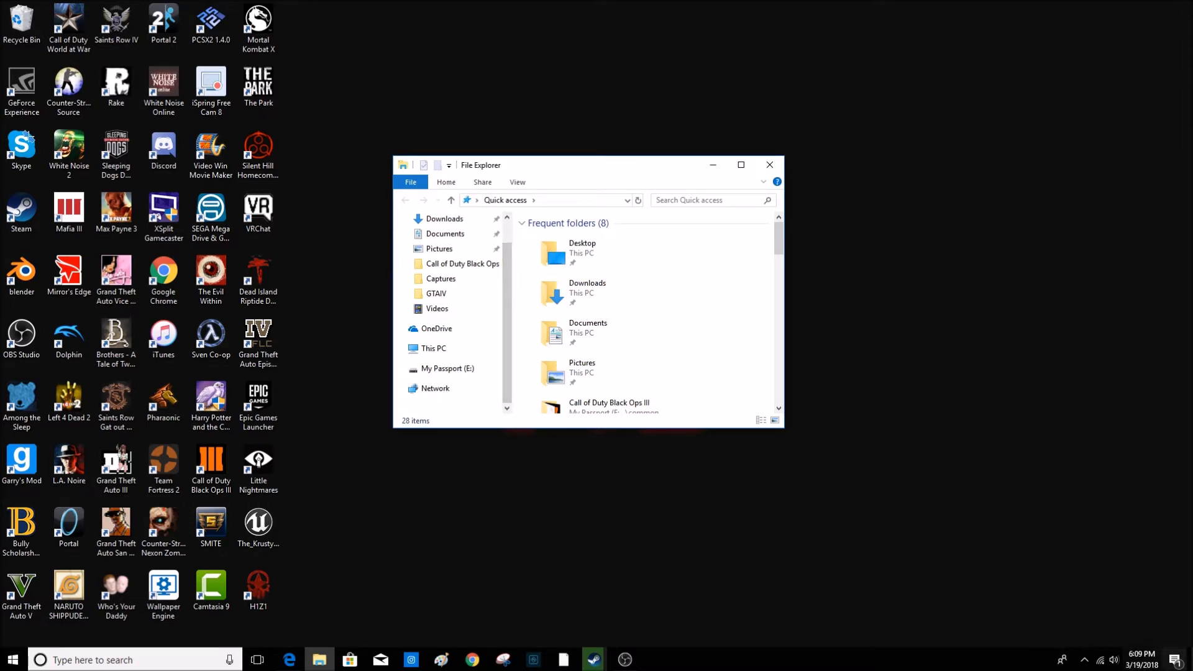
{"action": "left_click", "coordinate": [1175, 660]}
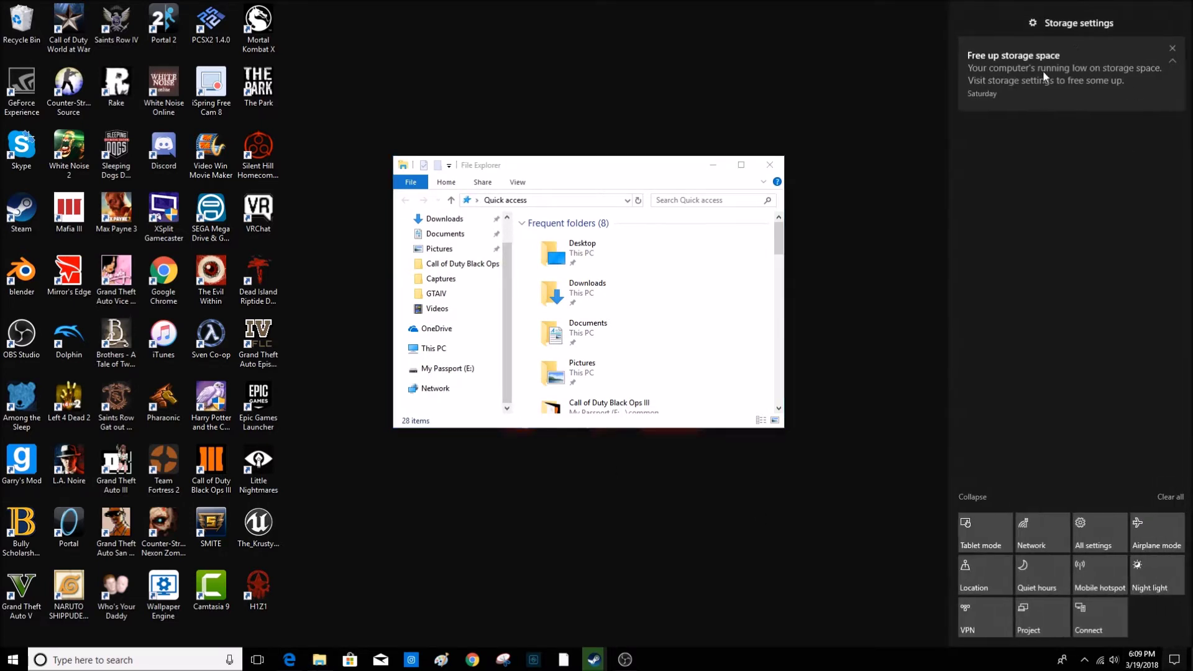
{"action": "left_click", "coordinate": [1173, 49]}
{"action": "left_click", "coordinate": [852, 244]}
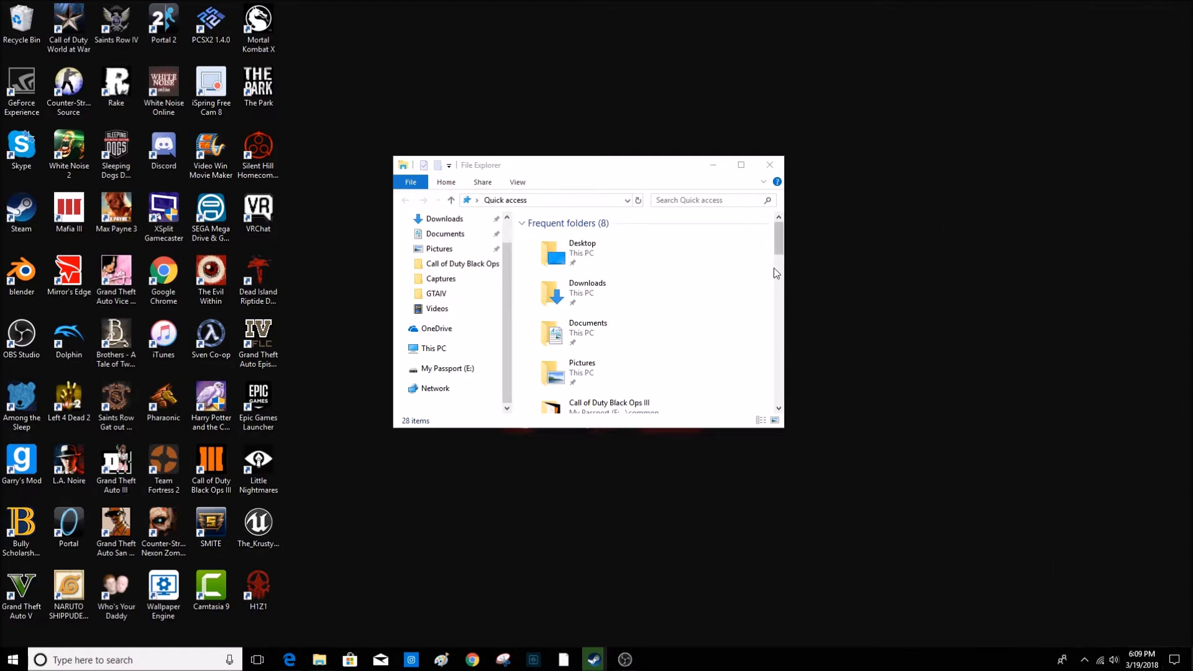
Browse Documents, Pictures, Captures, GTAIV, Videos and OneDrive, closing the OneDrive setup prompt.
{"action": "left_click_drag", "start_coordinate": [781, 242], "coordinate": [766, 375]}
{"action": "scroll", "coordinate": [765, 375], "scroll_direction": "up", "scroll_amount": 10}
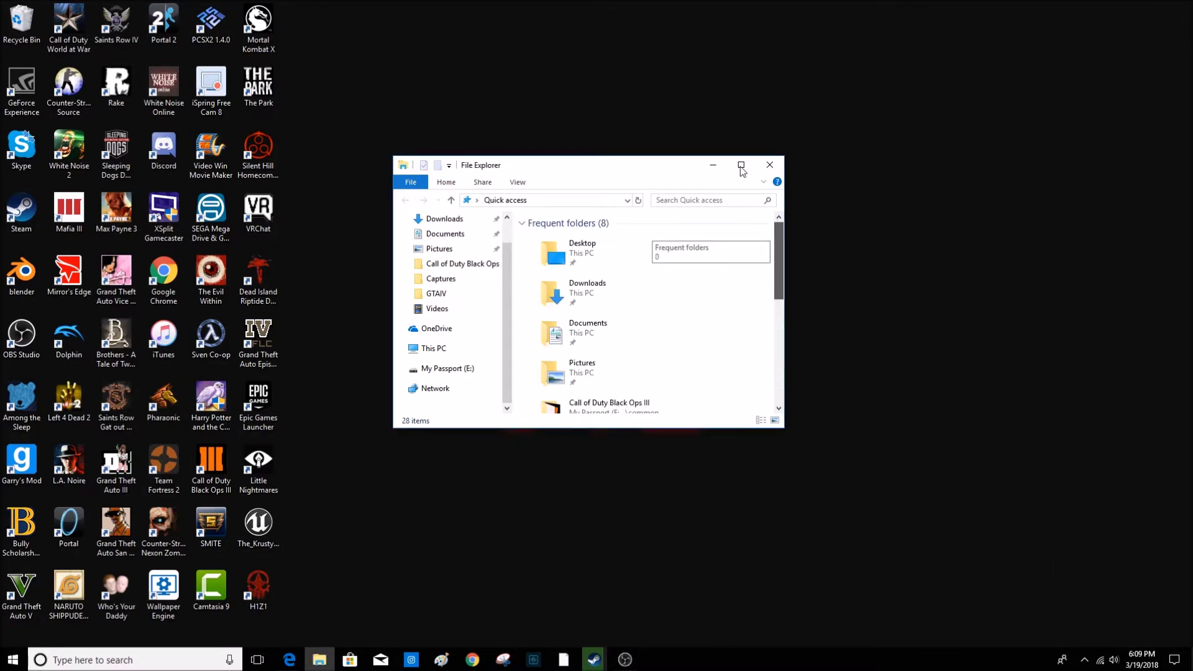
{"action": "left_click", "coordinate": [445, 236]}
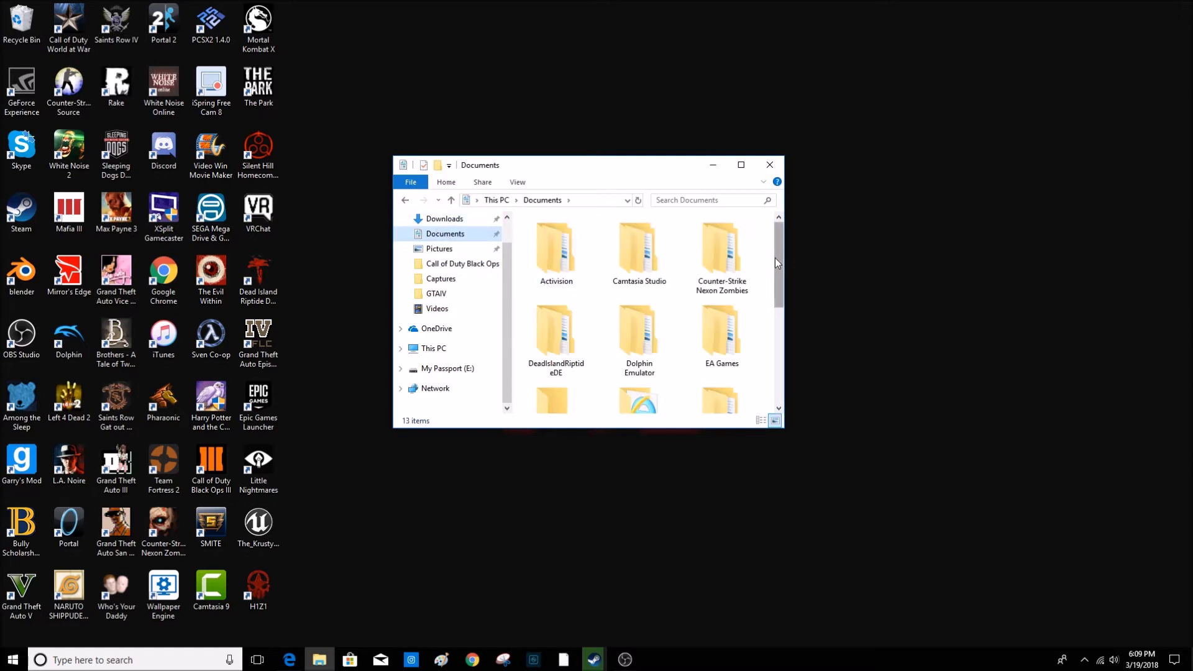
{"action": "left_click_drag", "start_coordinate": [774, 258], "coordinate": [756, 342]}
{"action": "left_click", "coordinate": [439, 249]}
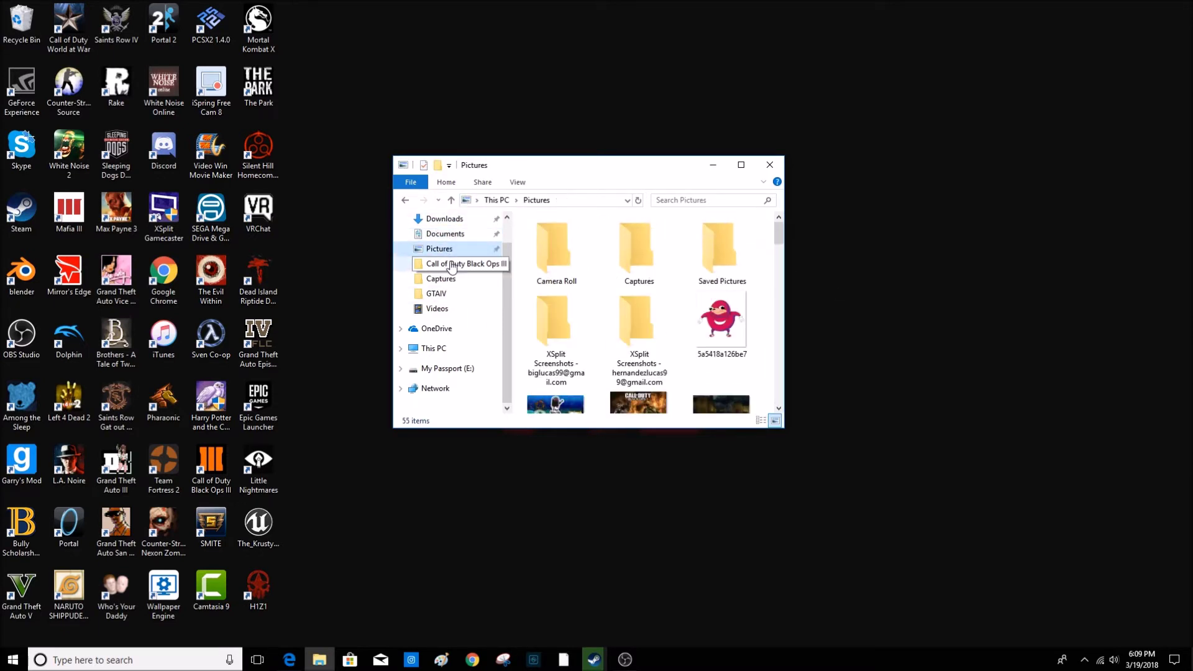
{"action": "left_click", "coordinate": [452, 266]}
{"action": "left_click", "coordinate": [452, 279]}
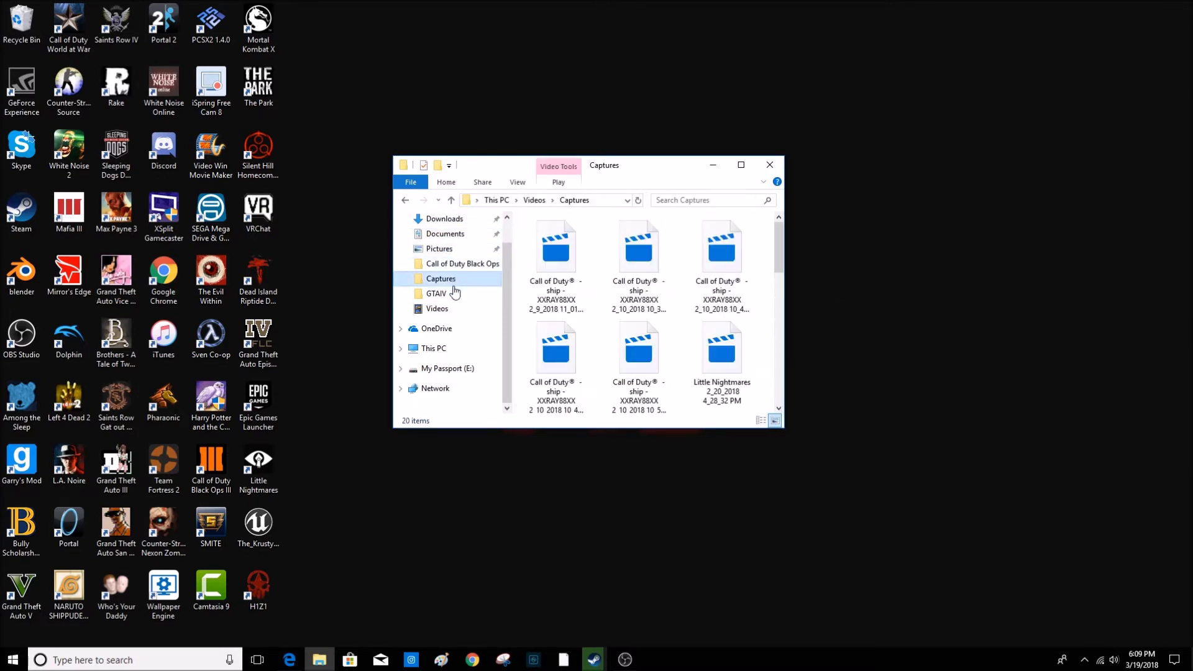
{"action": "left_click", "coordinate": [442, 293]}
{"action": "left_click", "coordinate": [438, 310]}
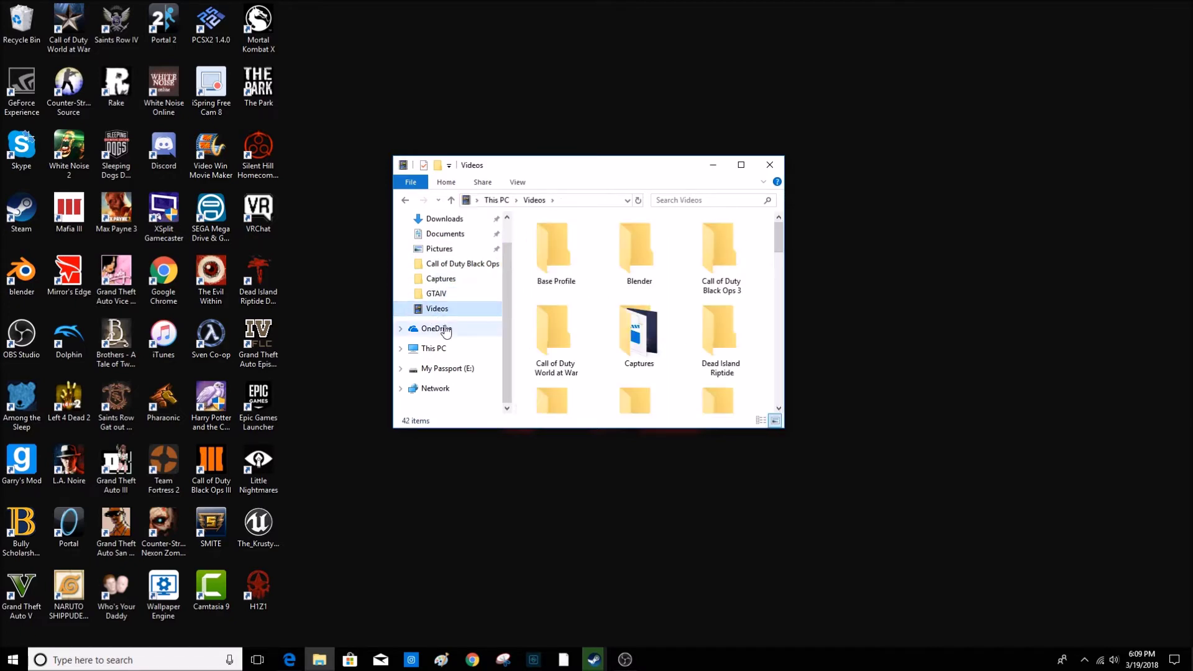
{"action": "left_click", "coordinate": [441, 328]}
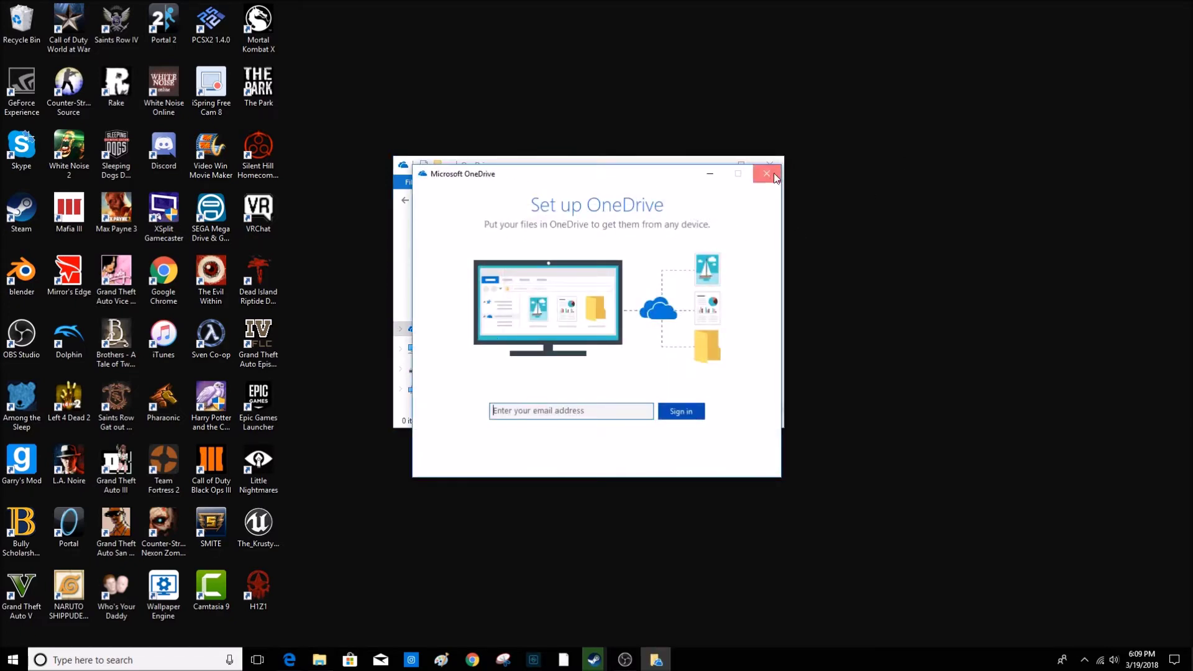
{"action": "left_click", "coordinate": [767, 173]}
Go to This PC and select the empty CD-R in DVD RW Drive (F:).
{"action": "left_click", "coordinate": [433, 349]}
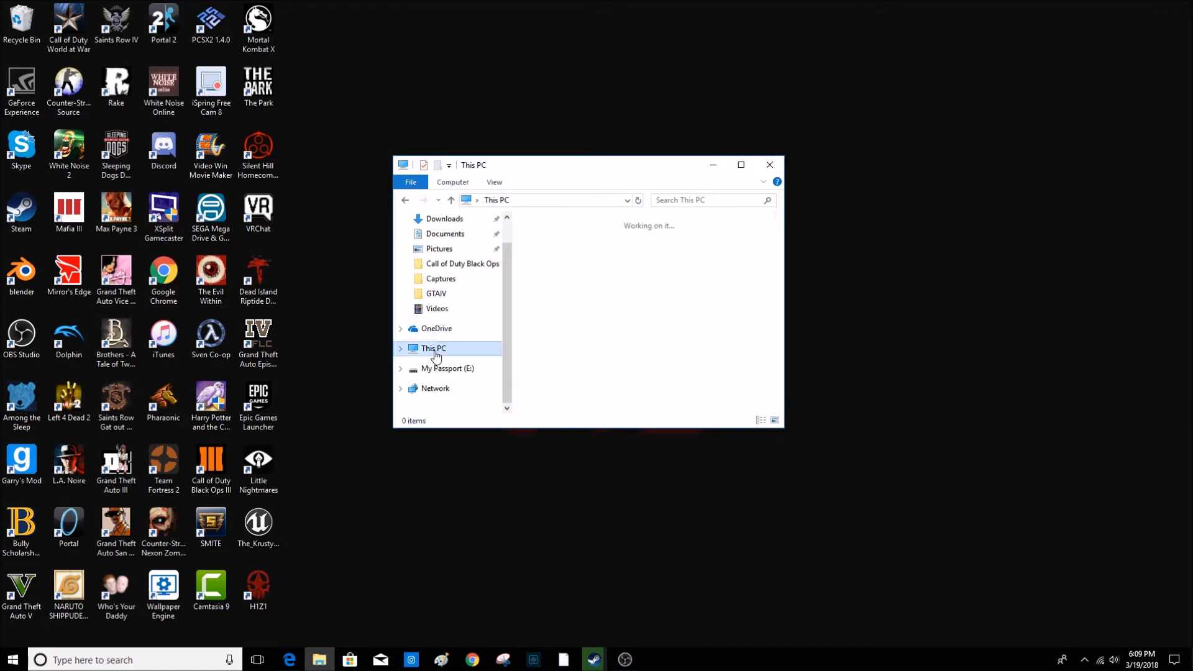
{"action": "left_click_drag", "start_coordinate": [778, 268], "coordinate": [788, 391]}
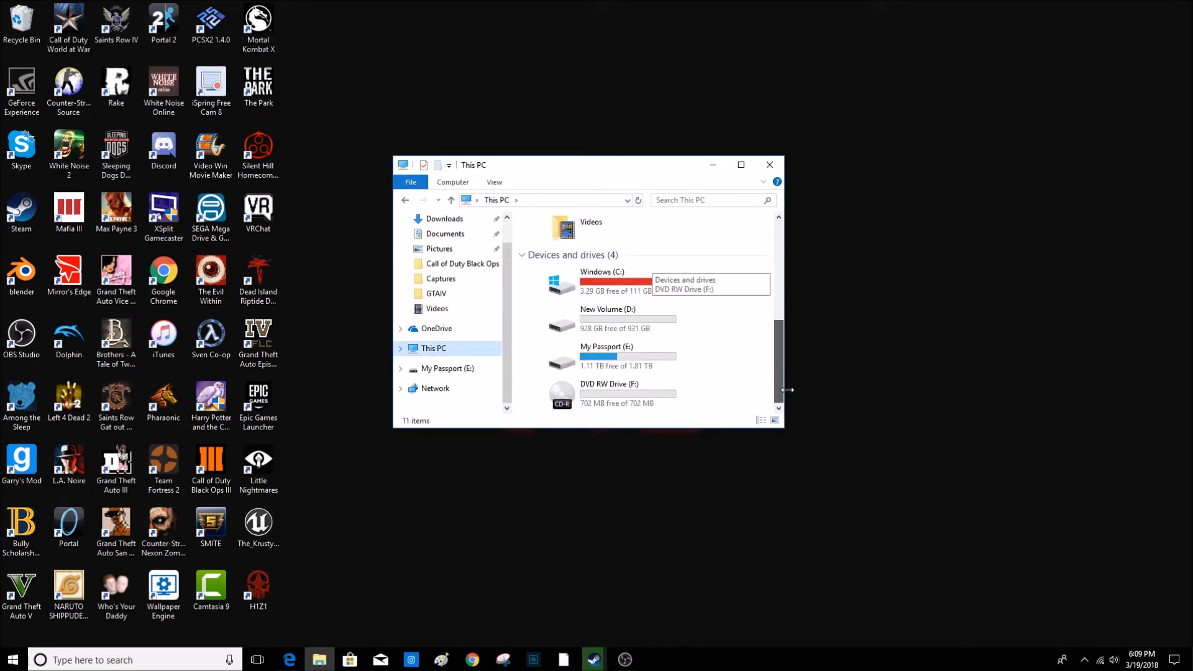
{"action": "left_click", "coordinate": [627, 389]}
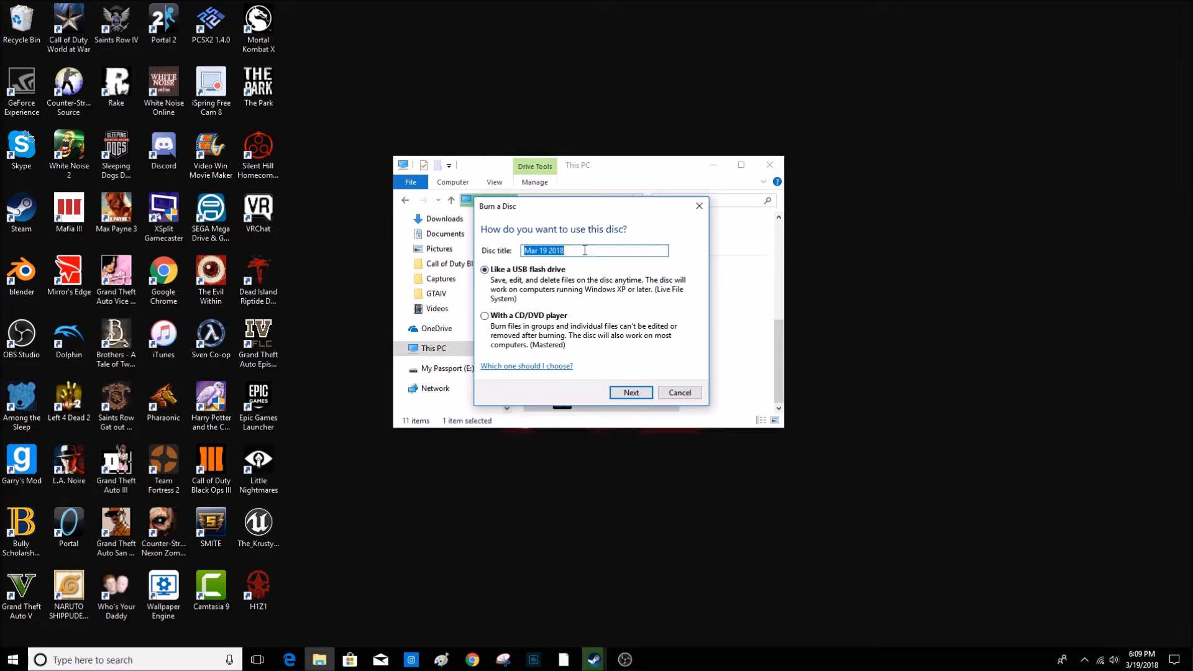
Clear the default 'Mar 19 2018' disc title, then bring Edge forward.
{"action": "key", "text": "BackSpace"}
{"action": "left_click", "coordinate": [283, 659]}
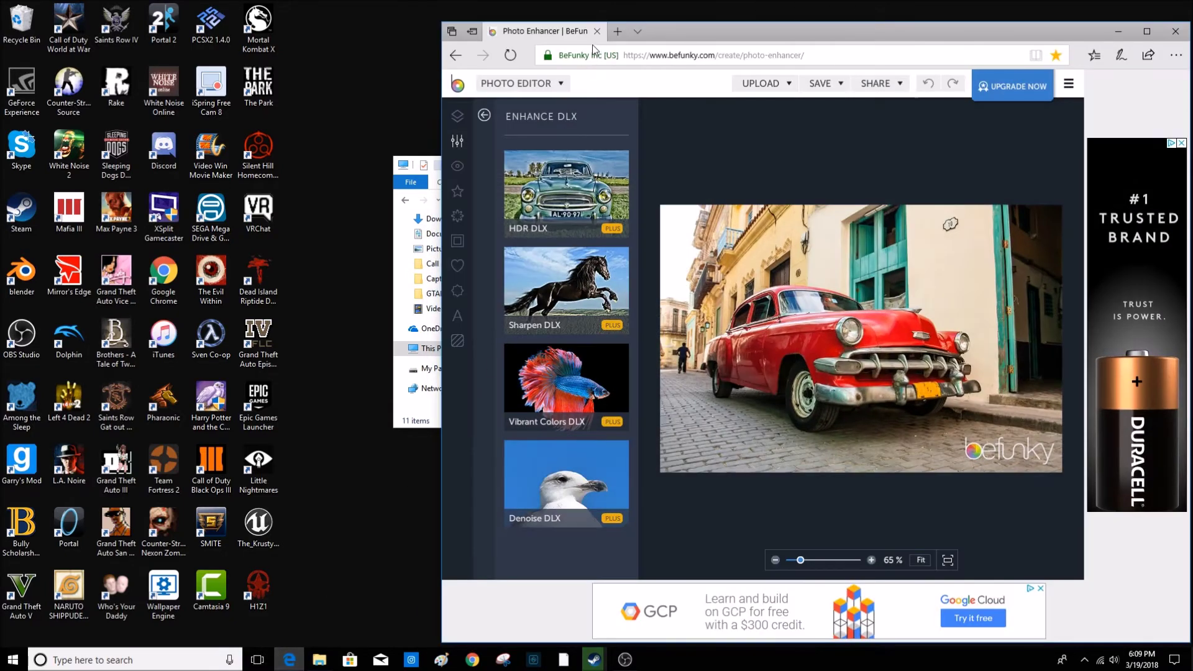
Try visiting archive.com in new tabs and close the stray Twitter tabs.
{"action": "left_click", "coordinate": [617, 32]}
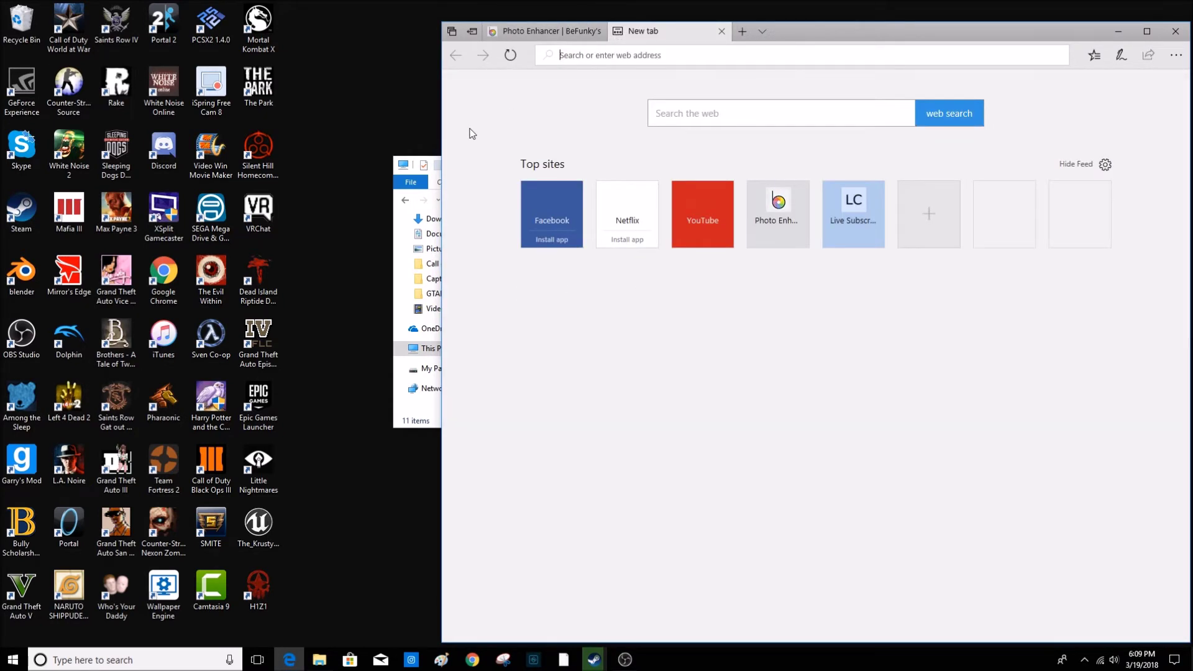
{"action": "type", "text": "archive"}
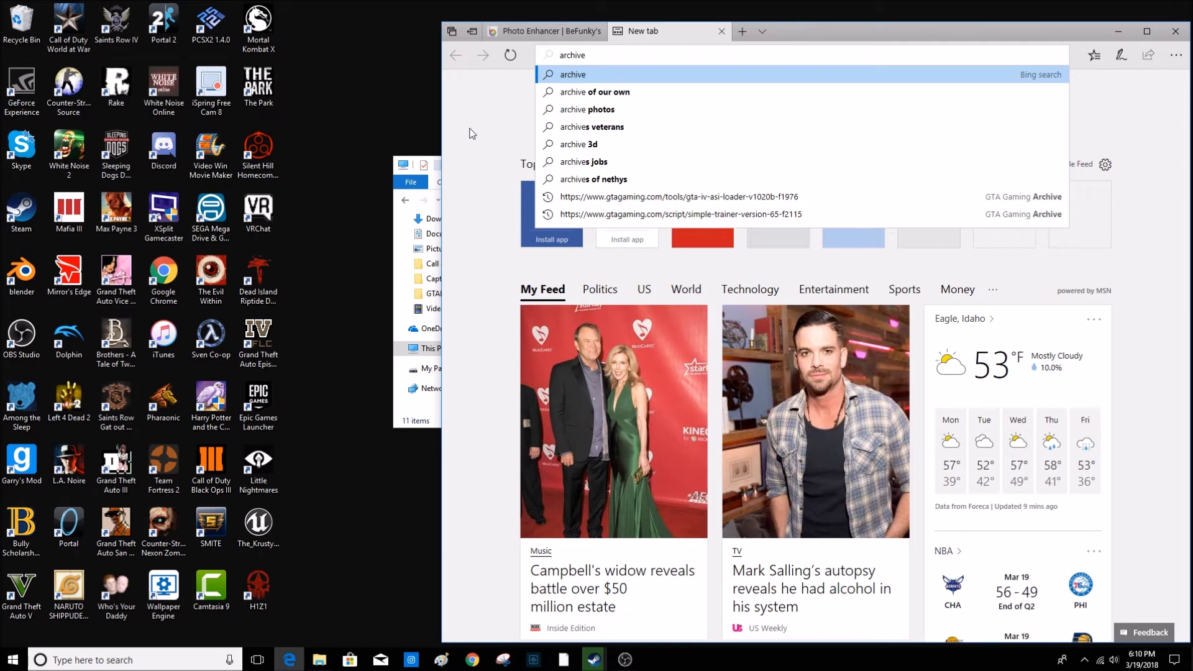
{"action": "type", "text": ".com"}
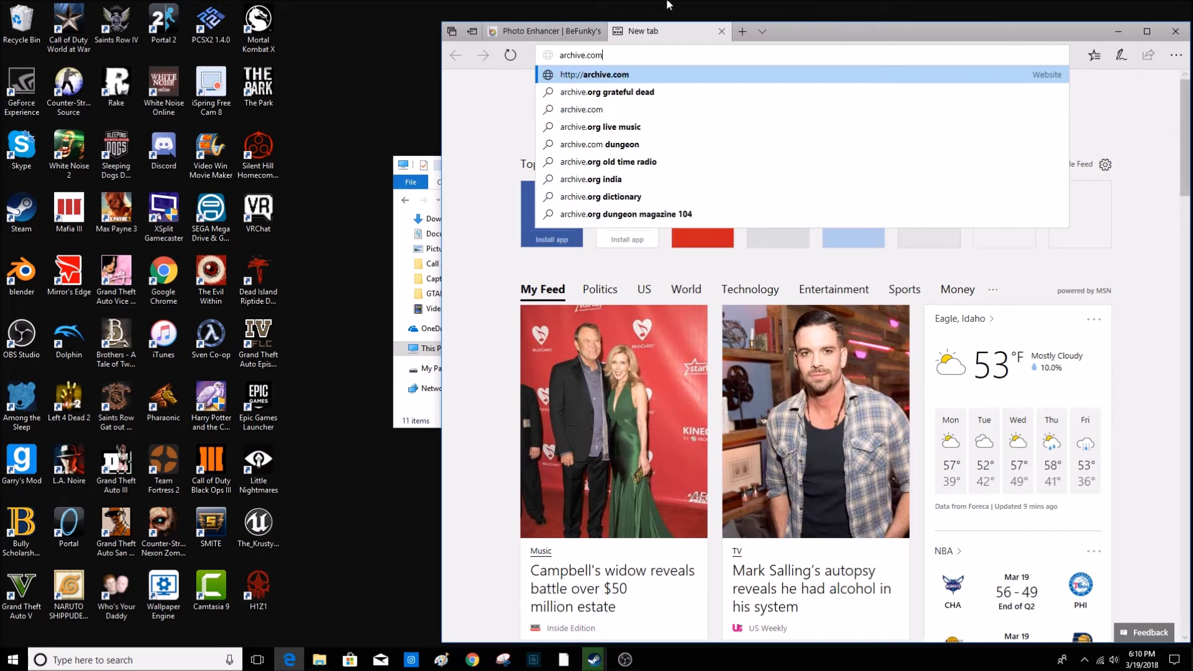
{"action": "left_click", "coordinate": [625, 79]}
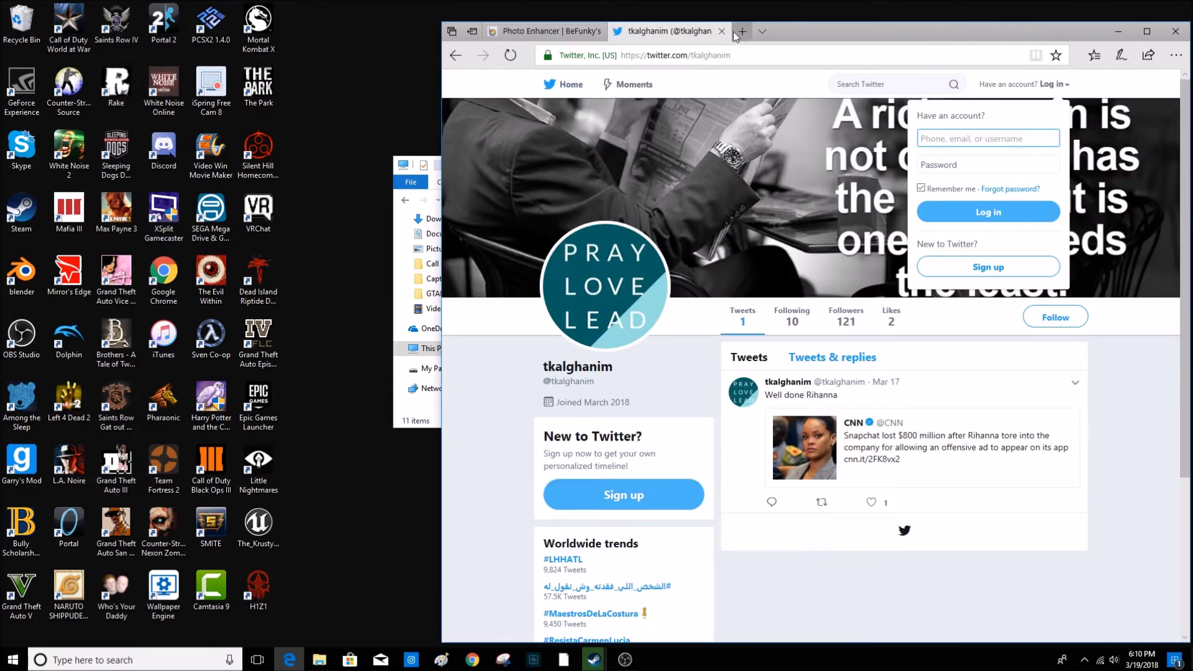
{"action": "middle_click", "coordinate": [662, 28]}
{"action": "left_click", "coordinate": [617, 32]}
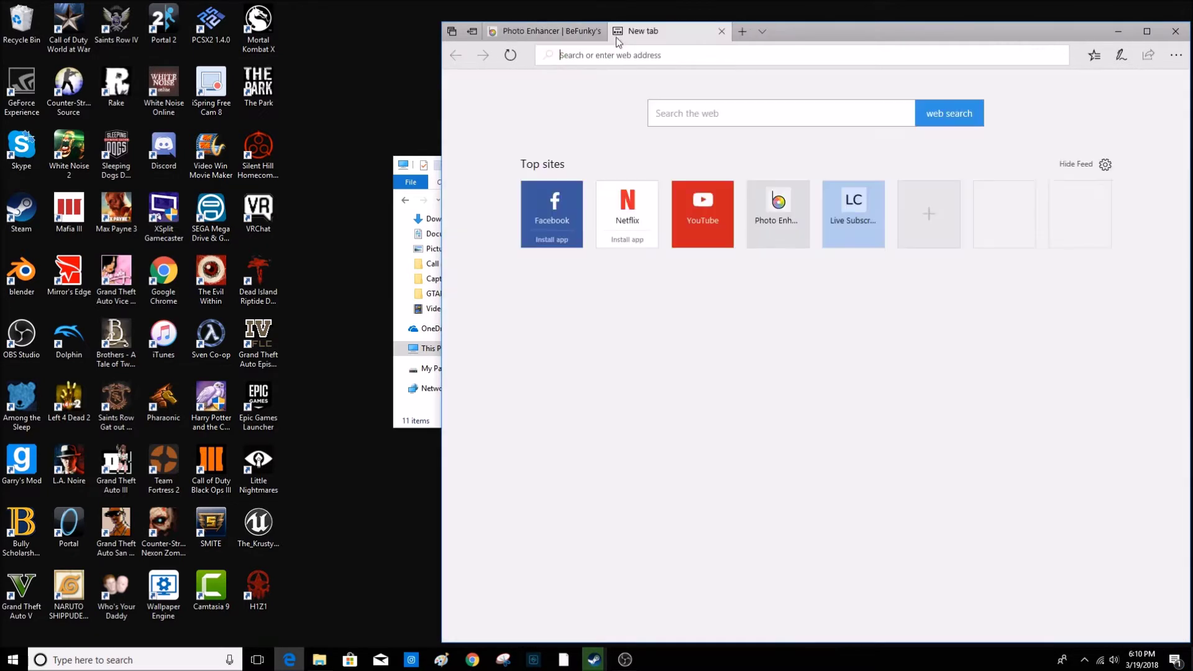
{"action": "type", "text": "arc"}
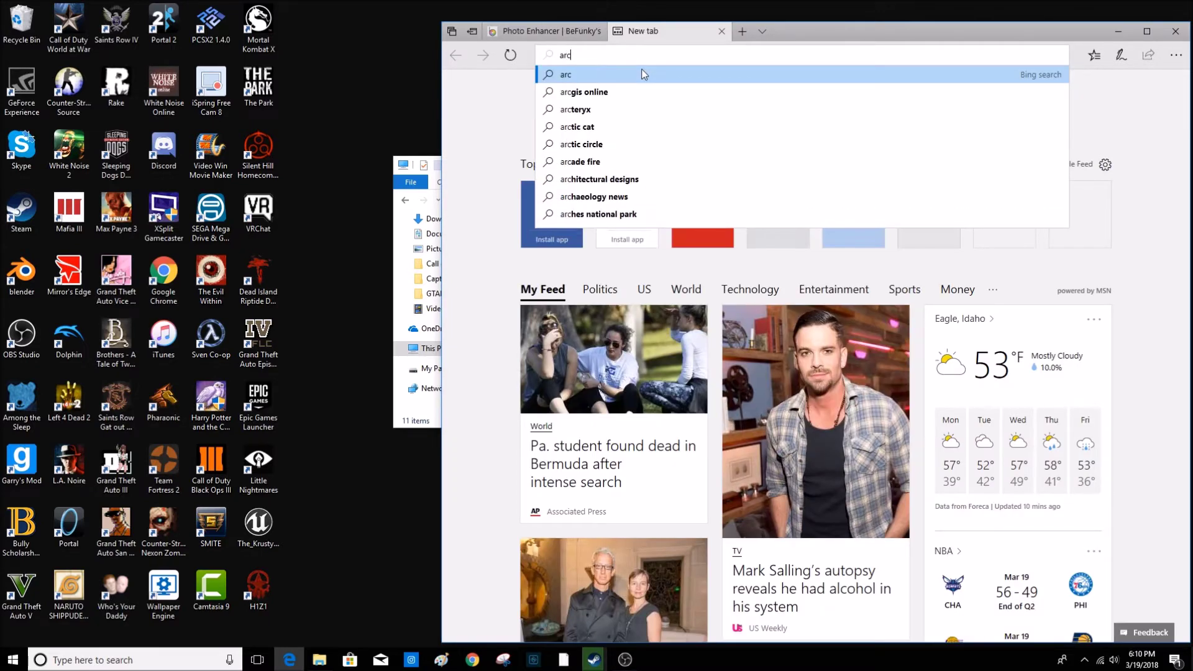
{"action": "type", "text": "hive.com"}
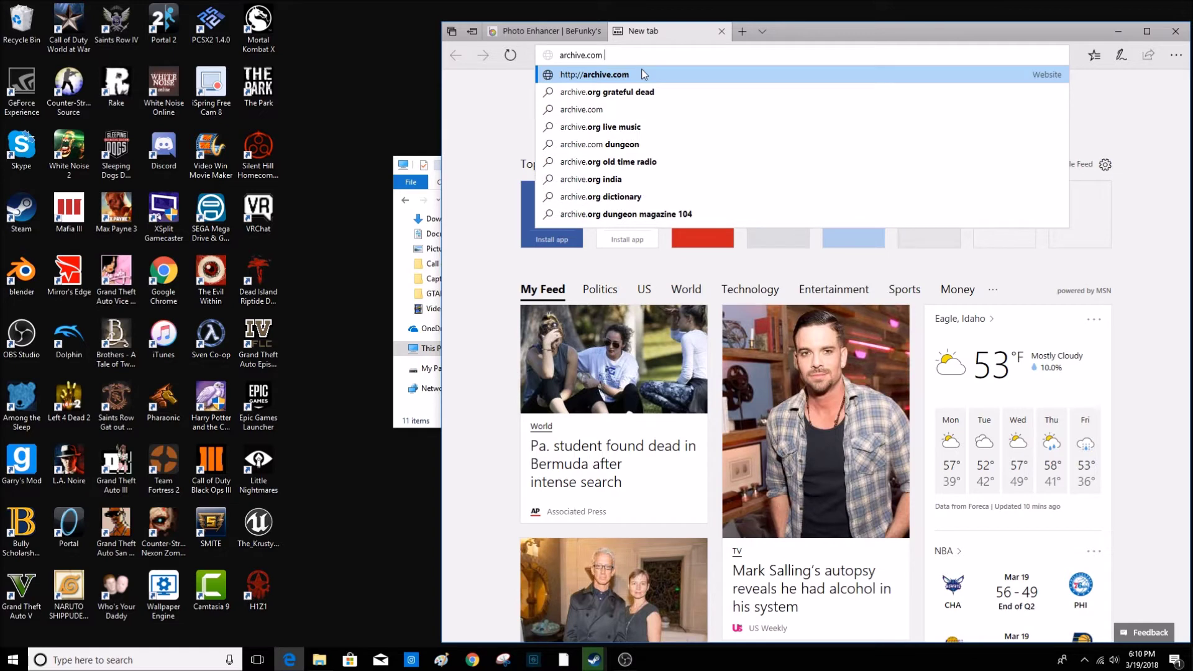
{"action": "left_click", "coordinate": [643, 75]}
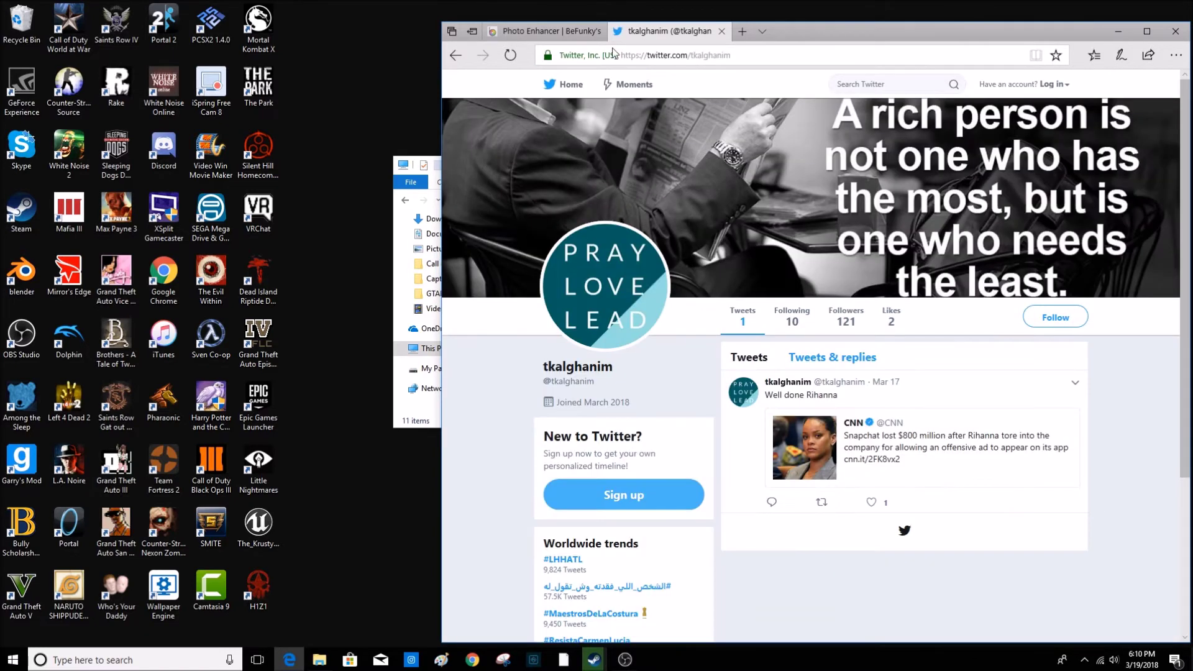
{"action": "left_click", "coordinate": [720, 32]}
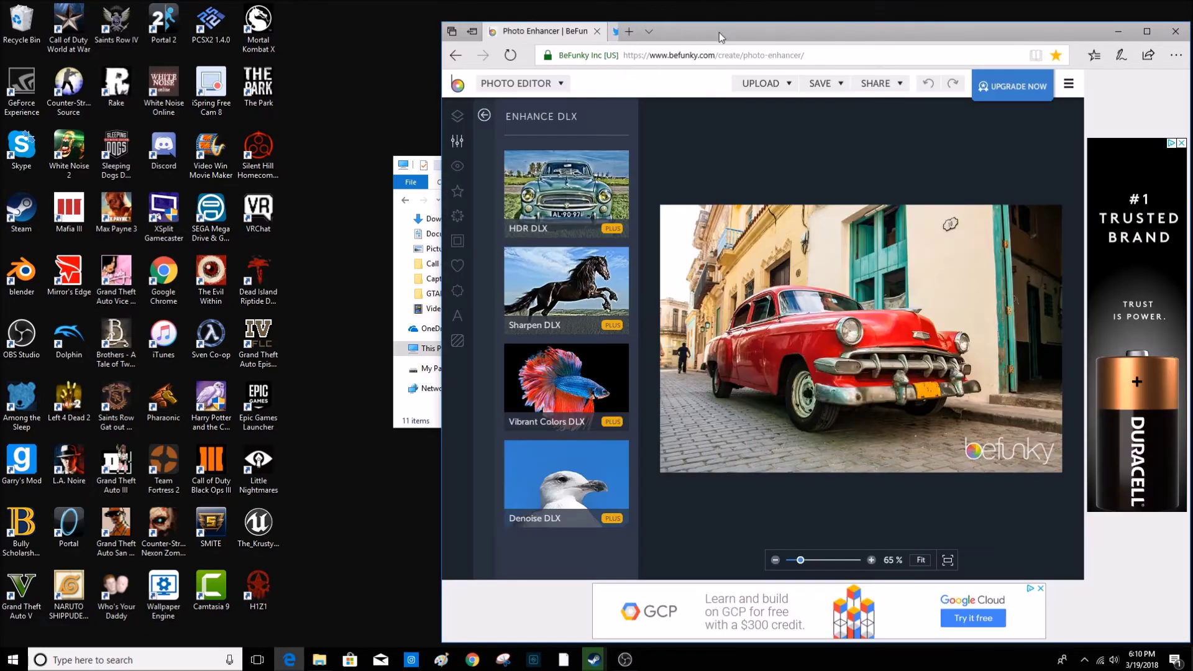
Search for 'cd games iso' in a fresh tab.
{"action": "left_click", "coordinate": [621, 27]}
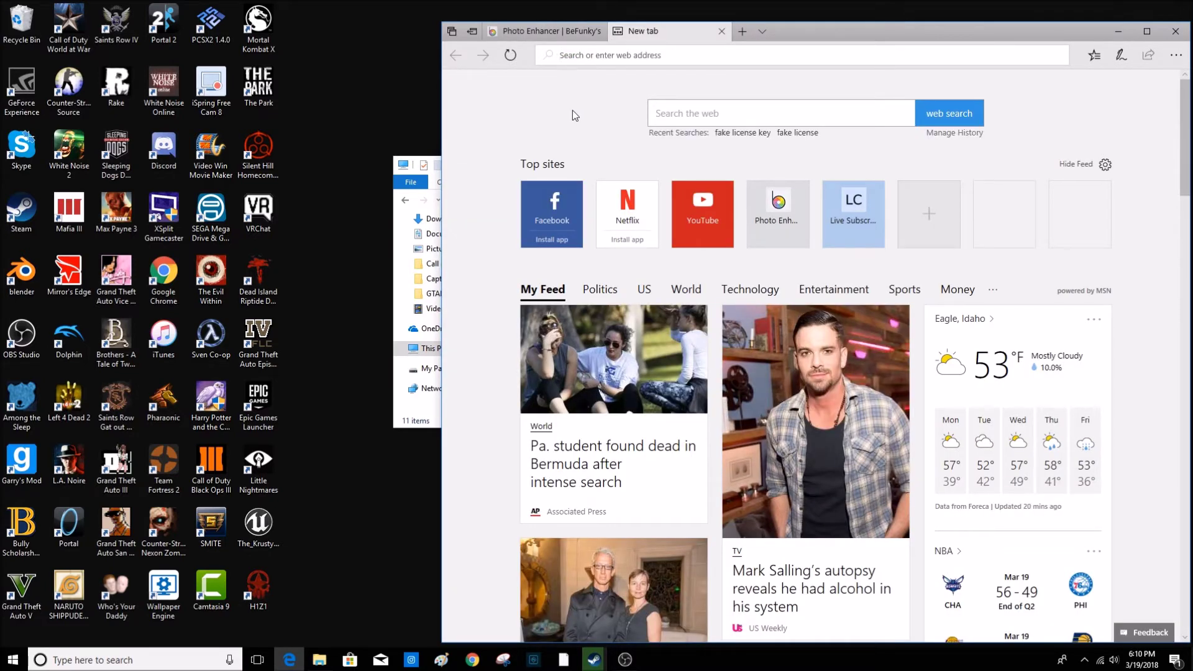
{"action": "type", "text": "cd"}
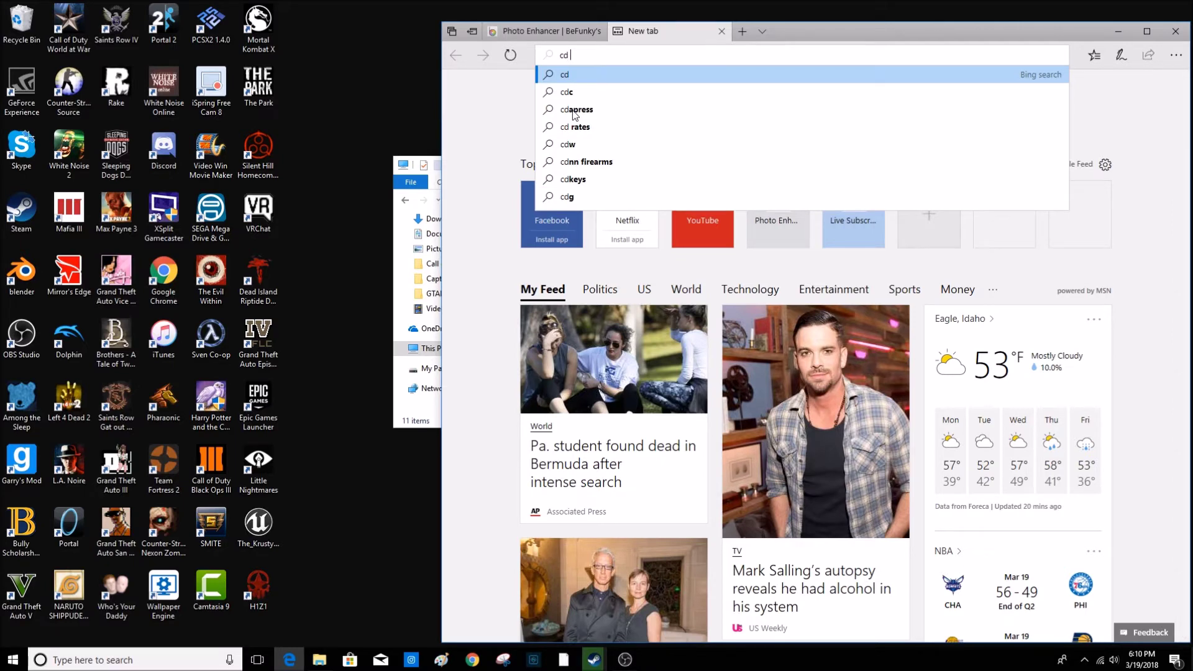
{"action": "type", "text": " g"}
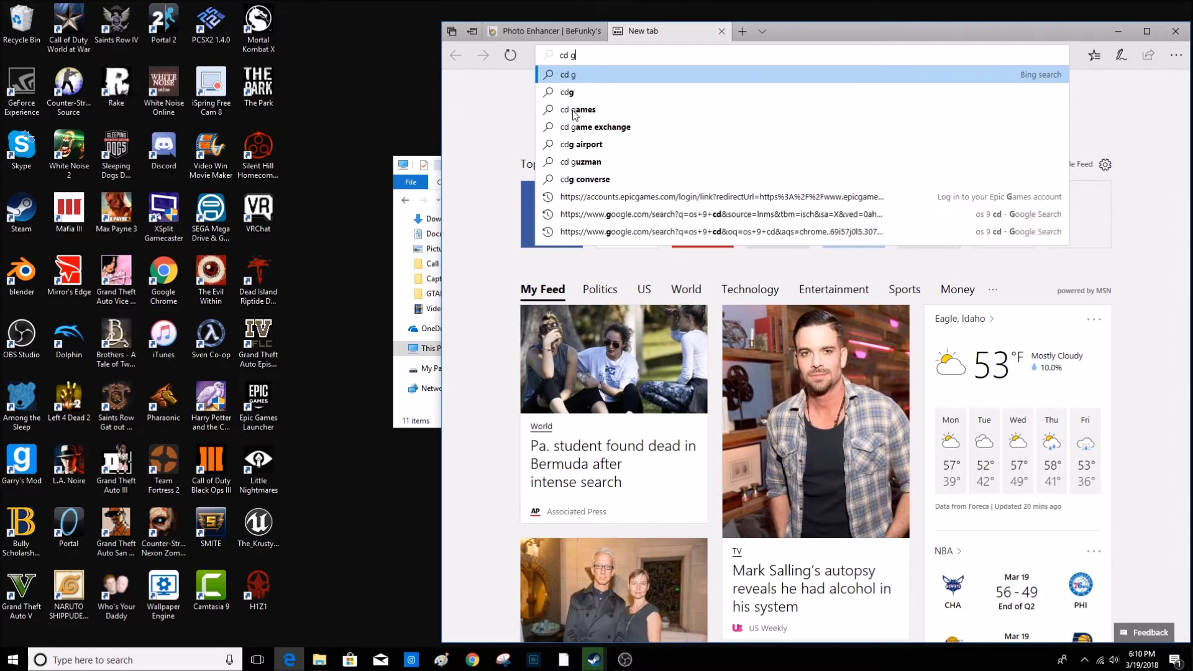
{"action": "type", "text": "ames iso"}
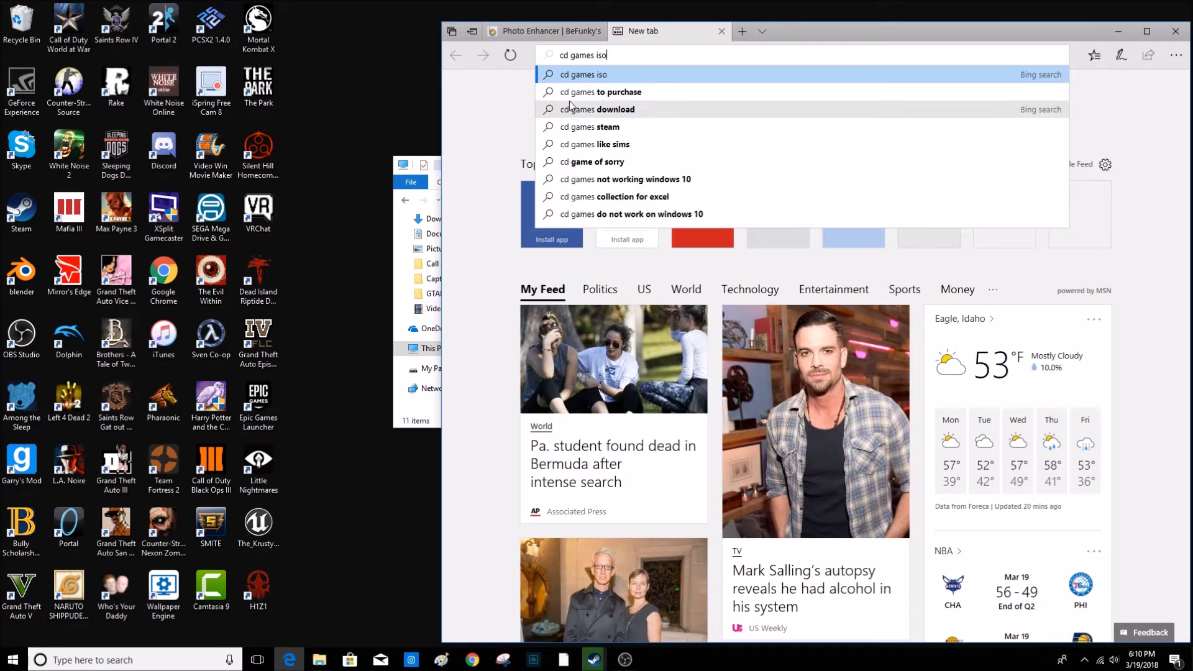
{"action": "key", "text": "Return"}
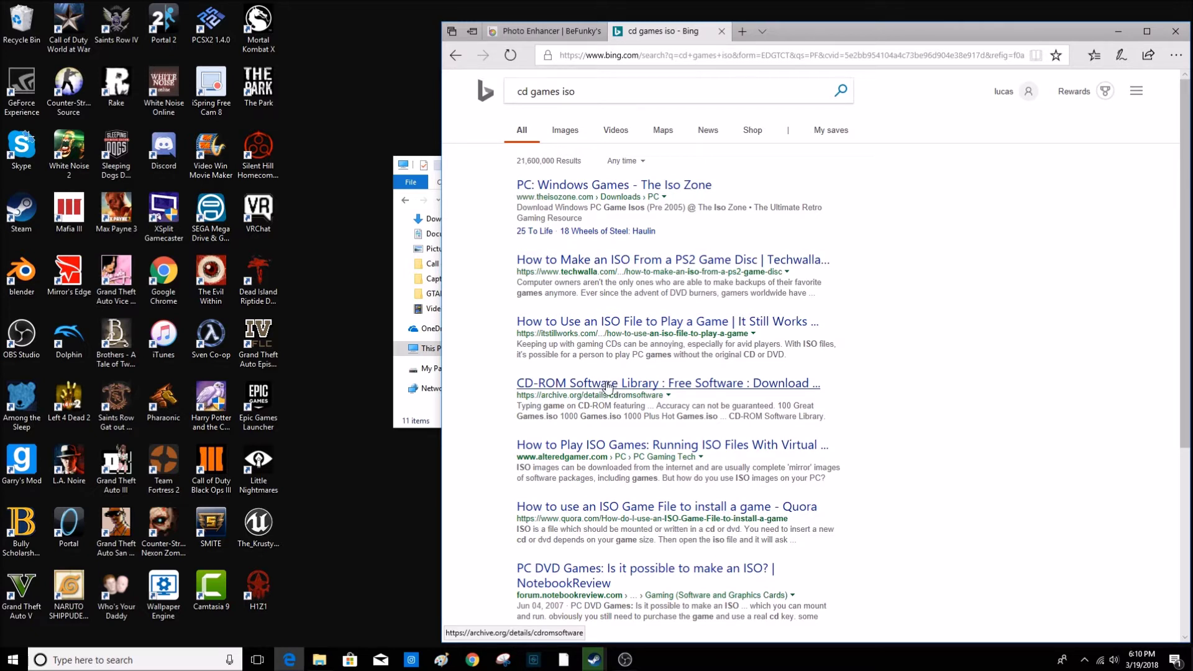
Open the CD-ROM Software Library result and scroll down to the Half Life Day One tile.
{"action": "left_click", "coordinate": [607, 386]}
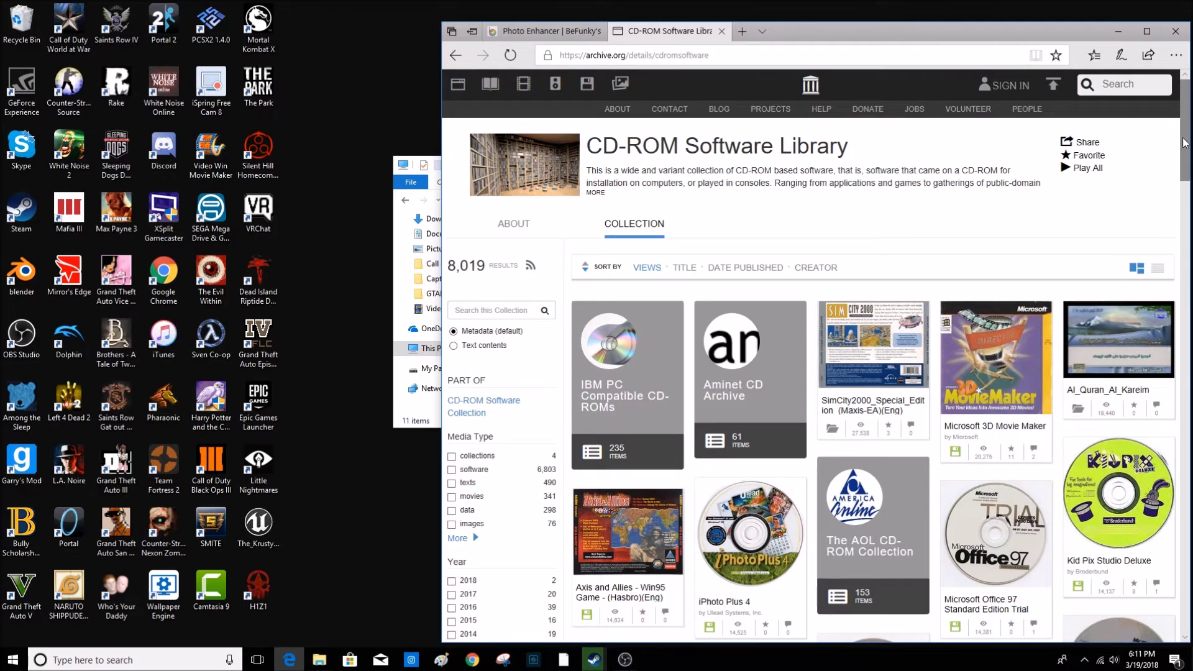
{"action": "left_click_drag", "start_coordinate": [1184, 144], "coordinate": [1185, 154]}
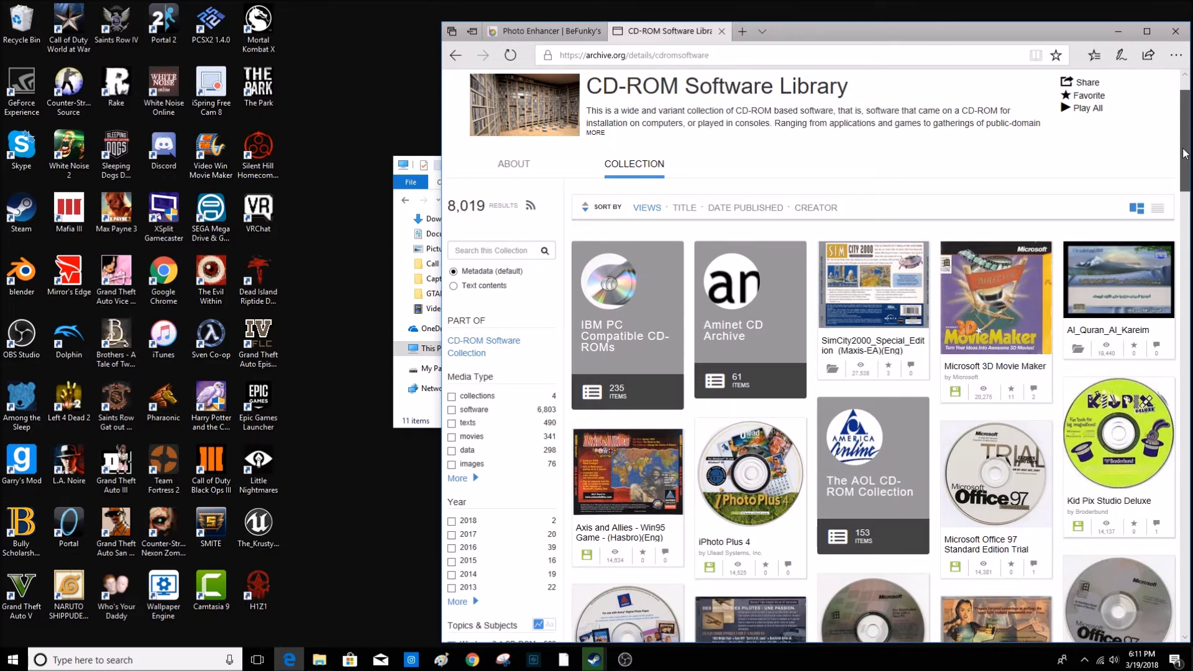
{"action": "left_click_drag", "start_coordinate": [1184, 153], "coordinate": [1187, 178]}
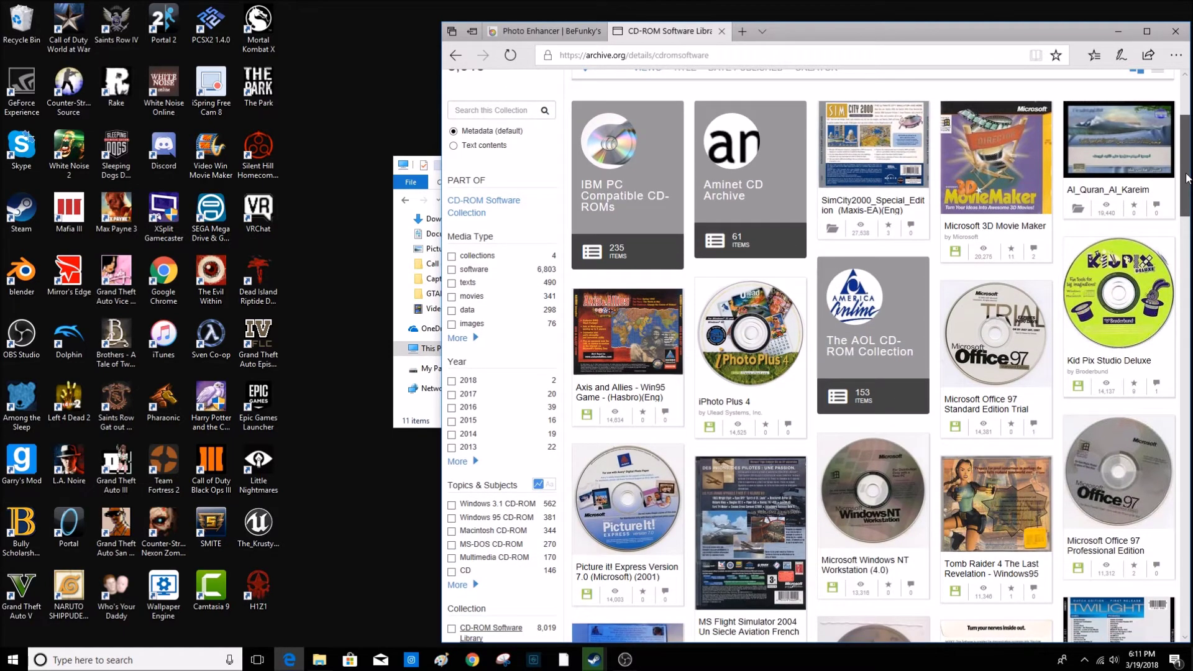
{"action": "left_click_drag", "start_coordinate": [1187, 178], "coordinate": [1185, 214]}
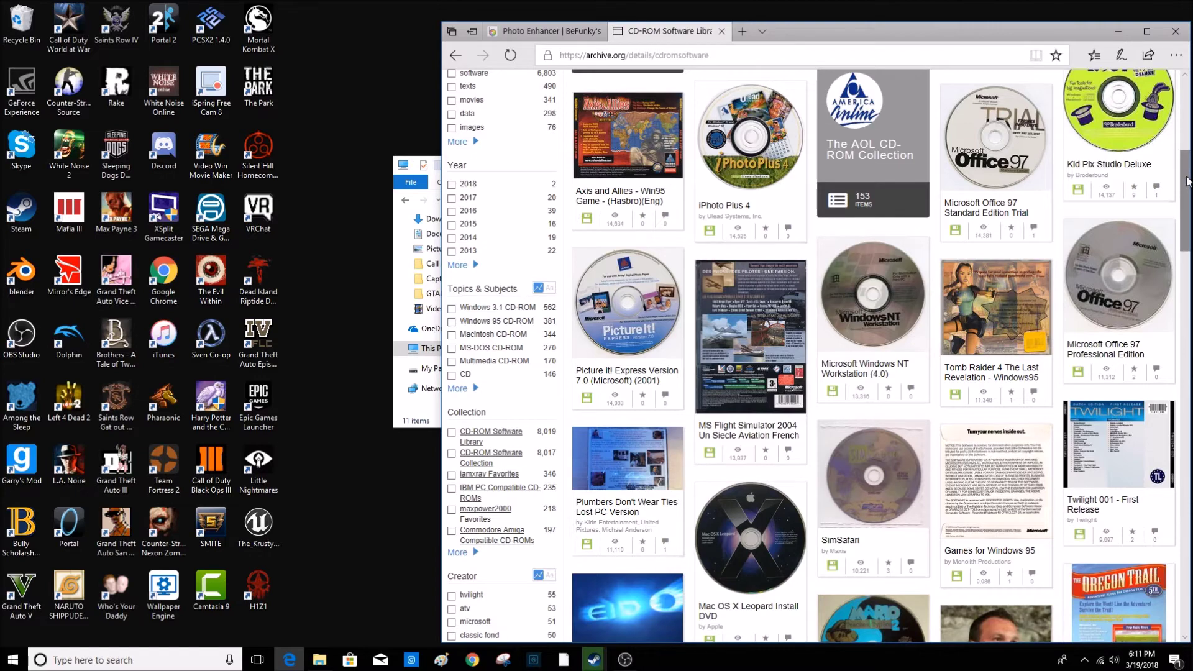
{"action": "left_click_drag", "start_coordinate": [1186, 182], "coordinate": [1135, 376]}
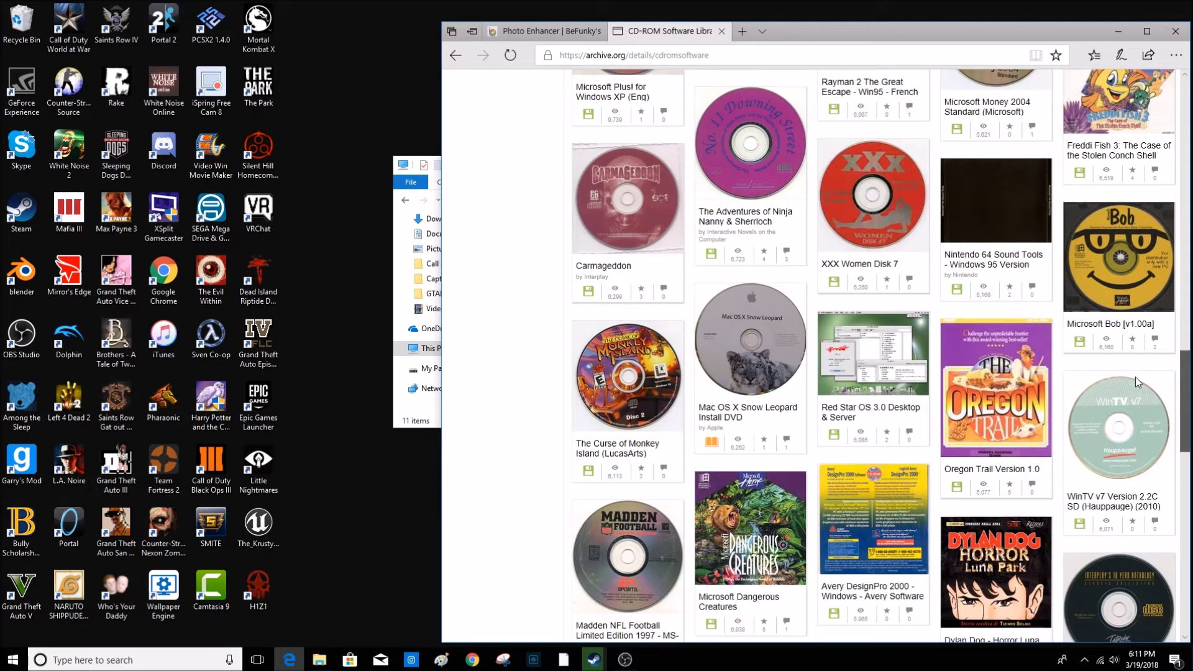
{"action": "left_click_drag", "start_coordinate": [1136, 377], "coordinate": [1134, 402]}
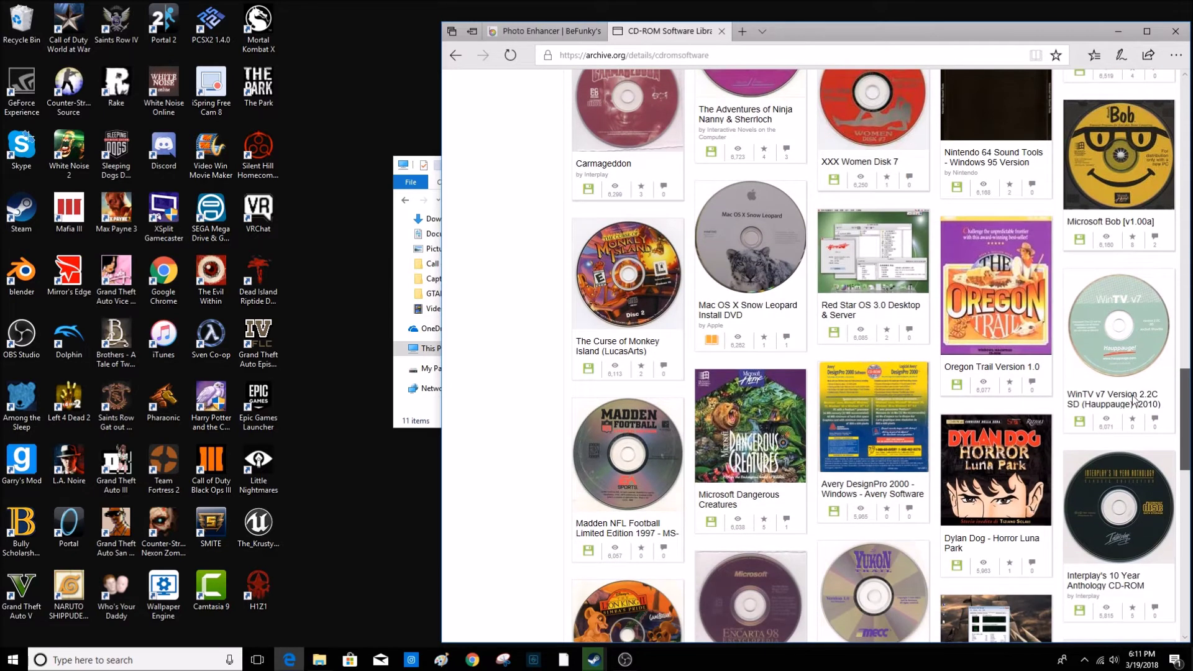
{"action": "left_click_drag", "start_coordinate": [1134, 398], "coordinate": [1132, 435]}
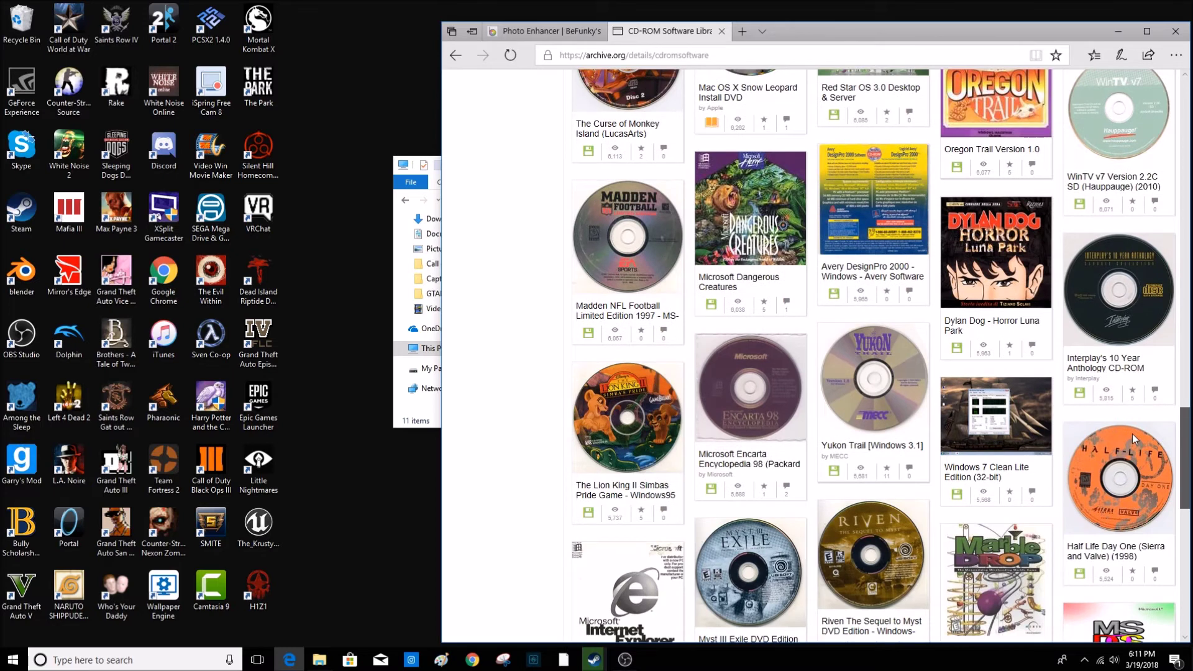
{"action": "scroll", "coordinate": [1132, 434], "scroll_direction": "down", "scroll_amount": 2}
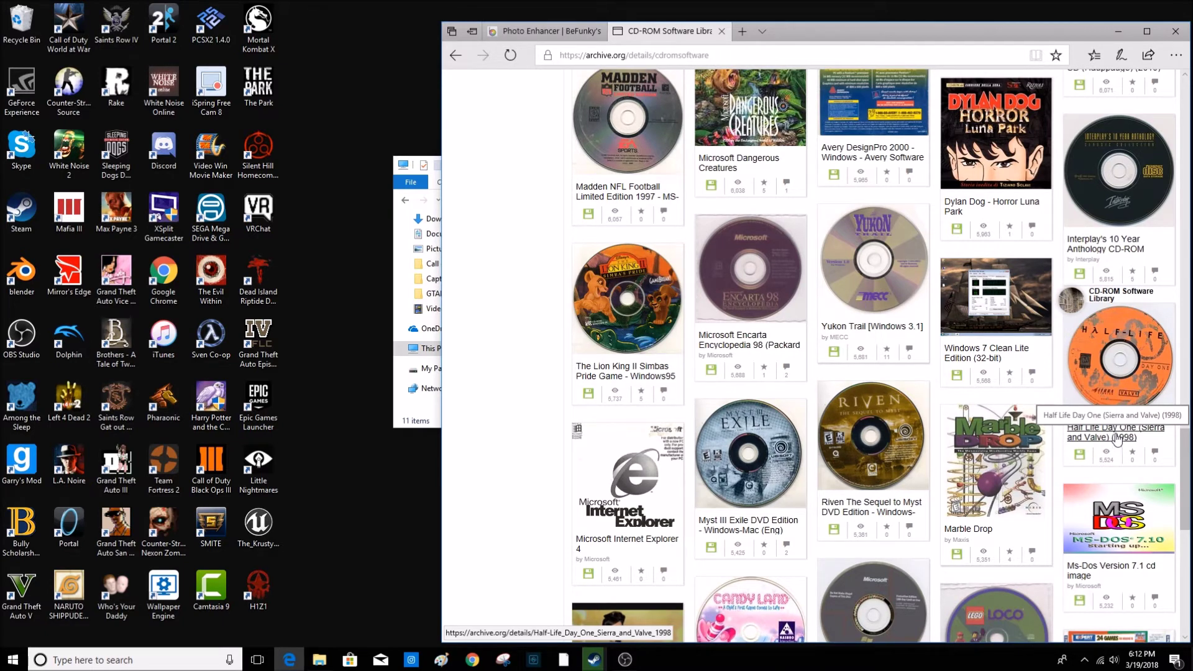
Open the Half Life Day One page and save its 419 MB ISO image download.
{"action": "left_click", "coordinate": [1117, 438]}
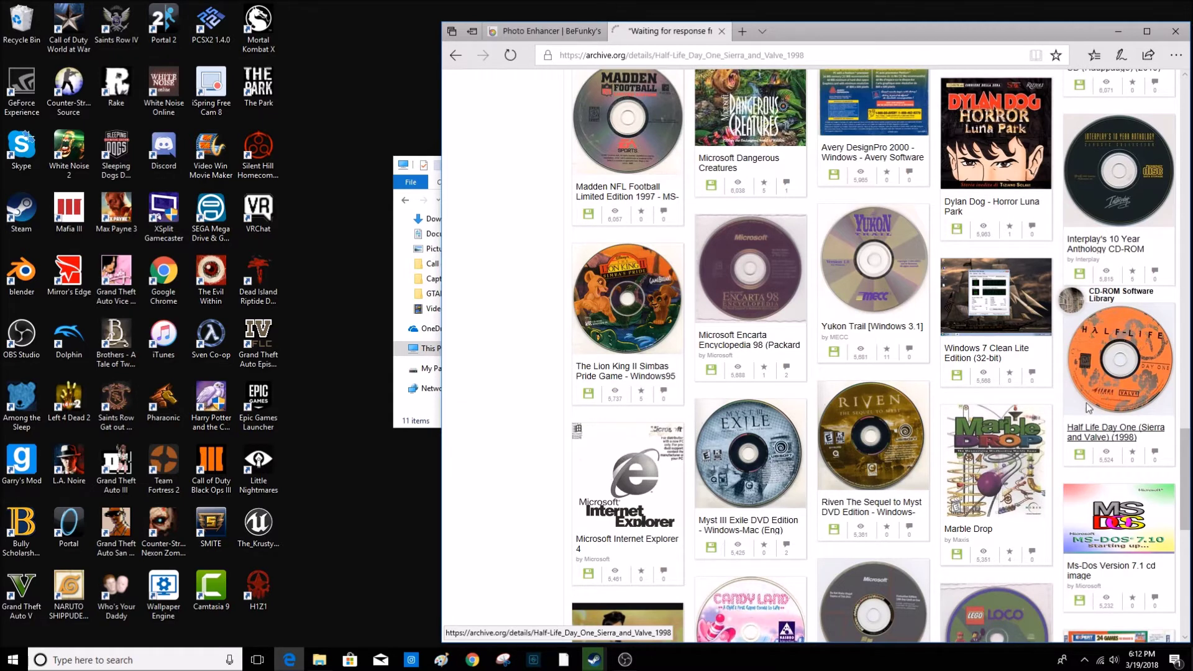
{"action": "scroll", "coordinate": [1127, 394], "scroll_direction": "down", "scroll_amount": 3}
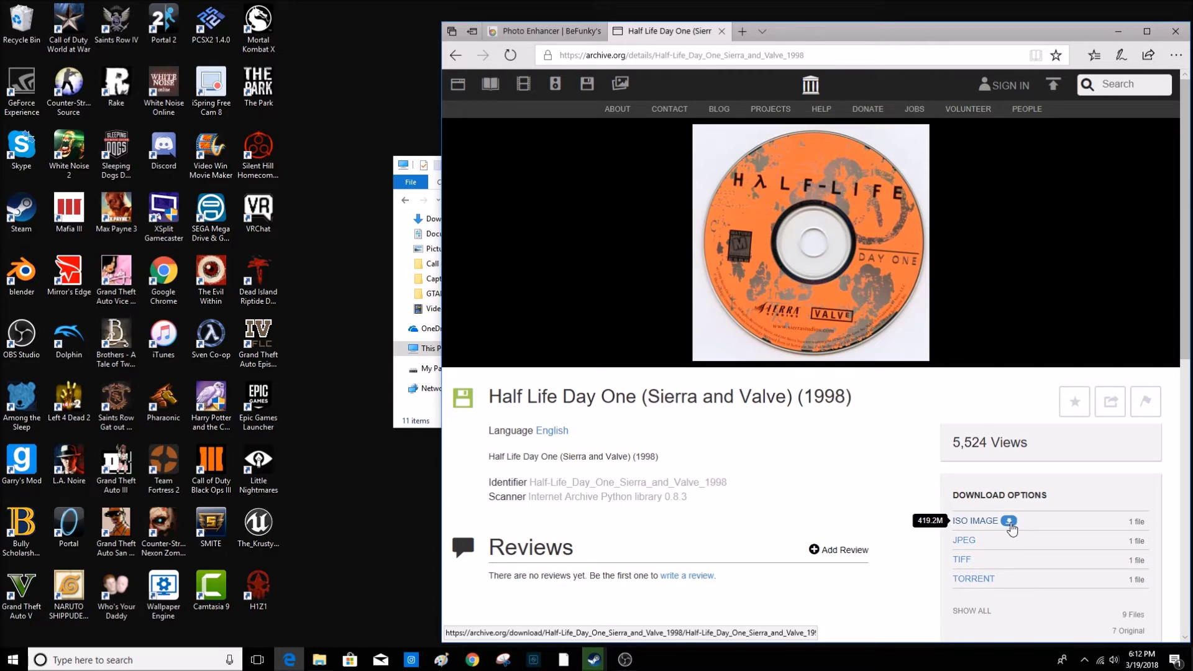
{"action": "left_click", "coordinate": [1010, 526]}
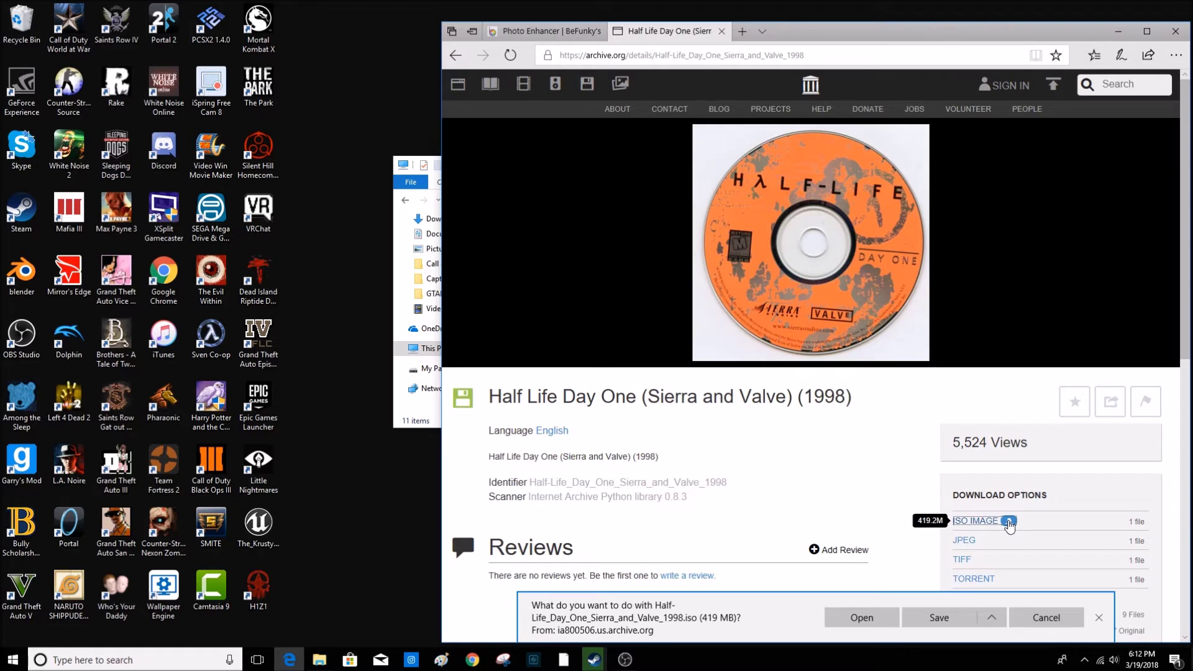
{"action": "left_click", "coordinate": [941, 622]}
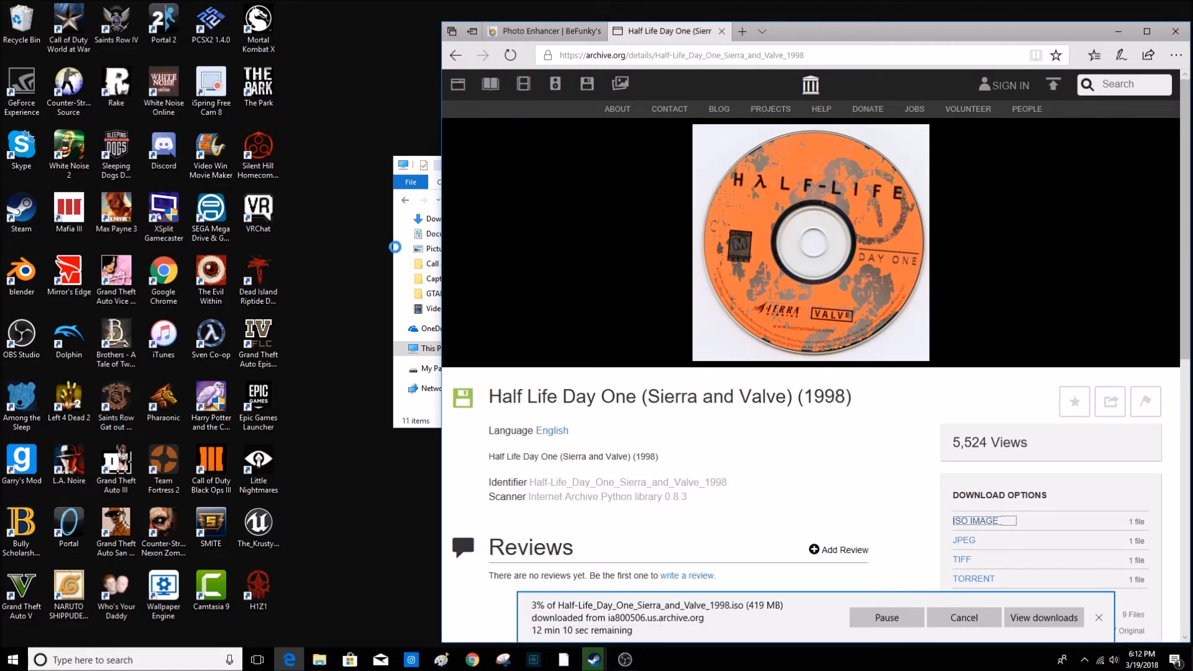
{"action": "left_click", "coordinate": [1117, 34]}
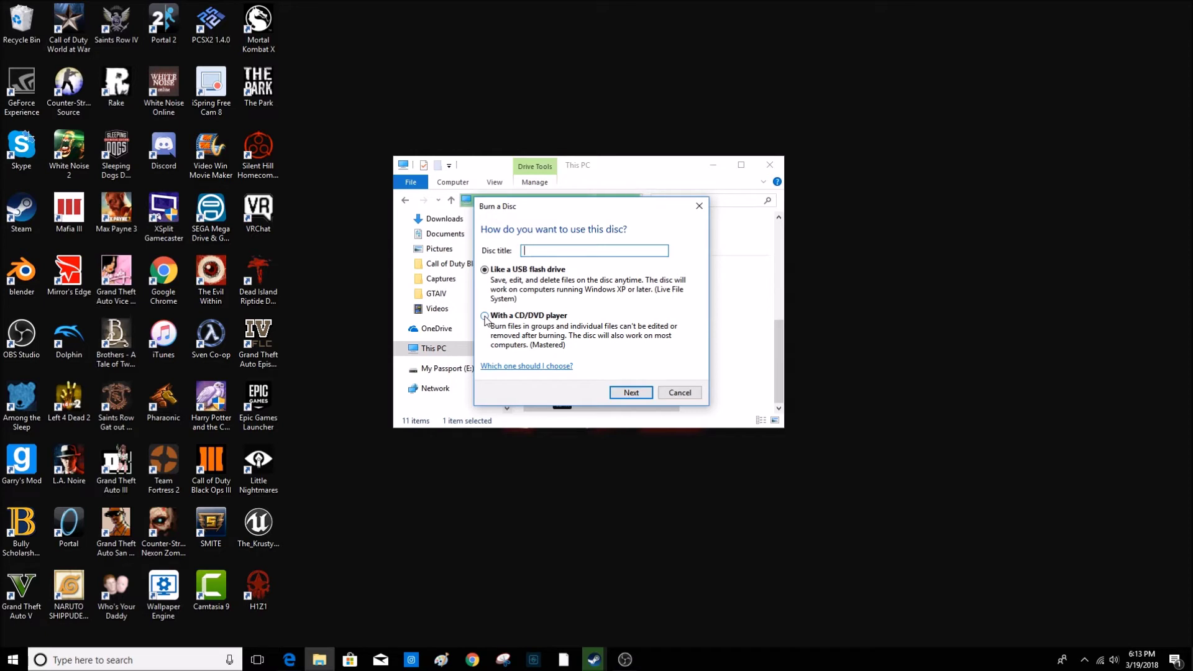
Choose 'With a CD/DVD player', title the disc 'Half Life Valve', and open the empty drive.
{"action": "left_click", "coordinate": [485, 317]}
{"action": "left_click", "coordinate": [547, 249]}
{"action": "type", "text": "Half Life"}
{"action": "type", "text": "alve"}
{"action": "left_click", "coordinate": [629, 393]}
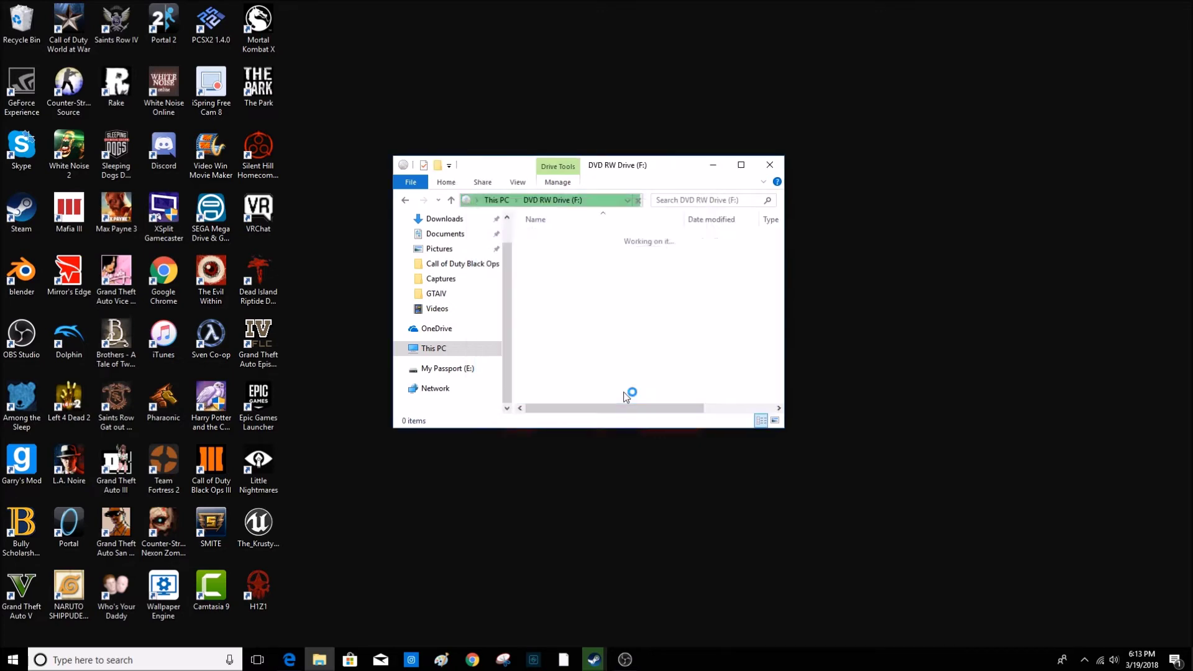
{"action": "left_click", "coordinate": [289, 660]}
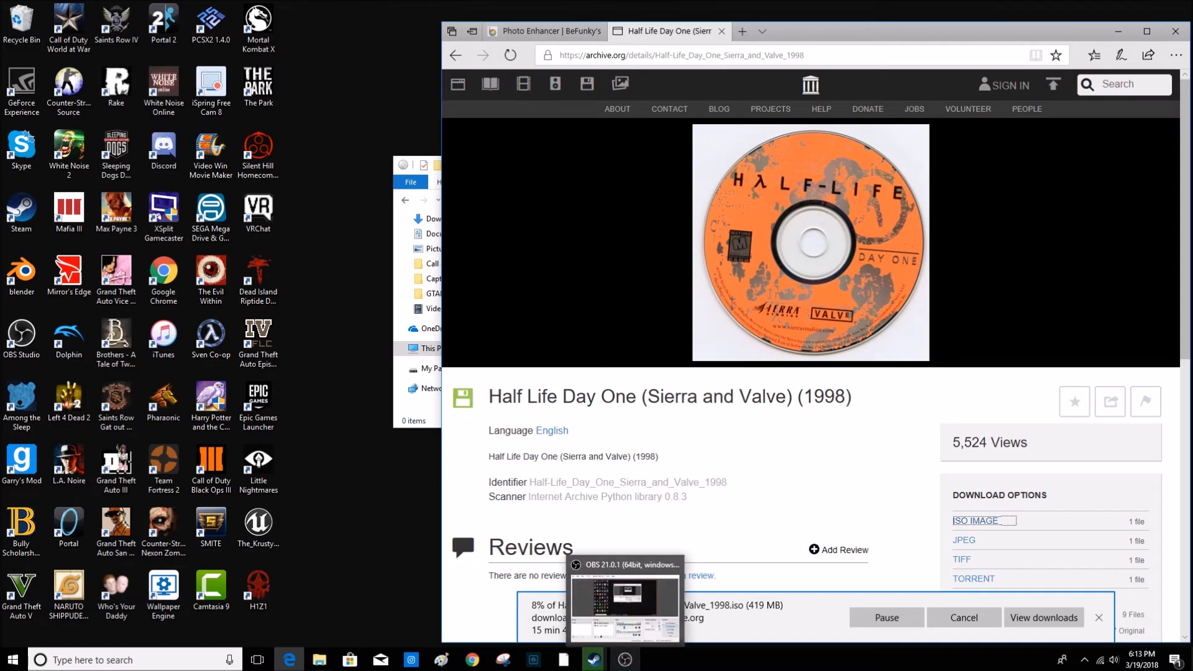
Dismiss the completed Half-Life ISO download notice and minimize Edge and OBS.
{"action": "left_click", "coordinate": [625, 659]}
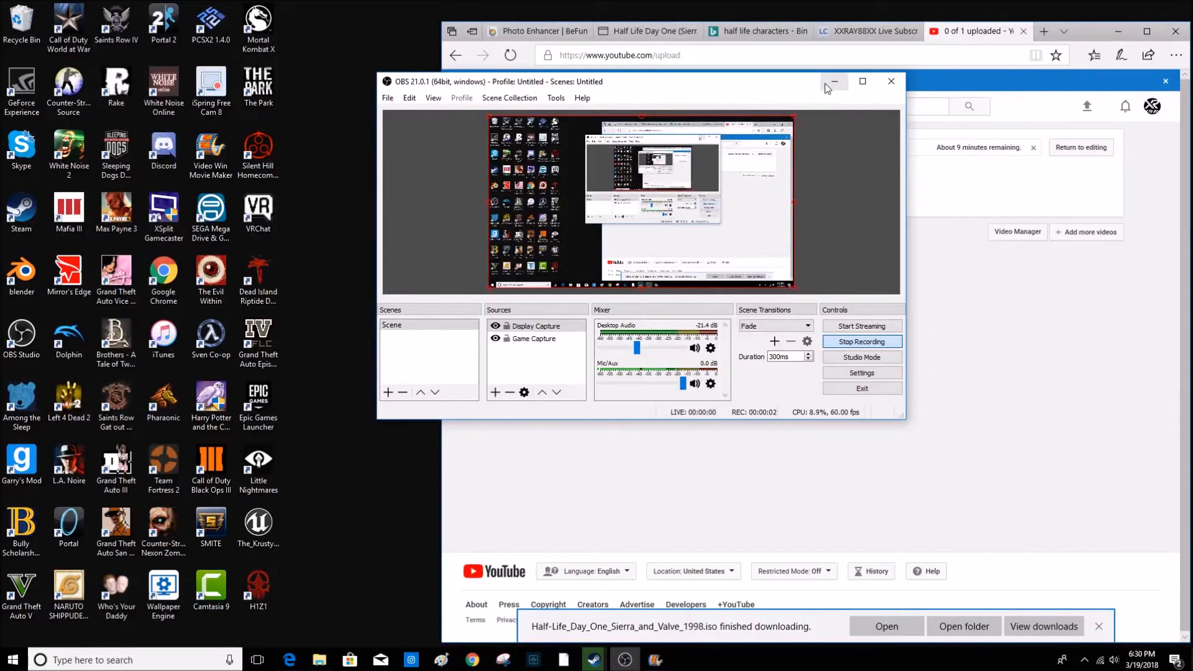
{"action": "left_click", "coordinate": [832, 83]}
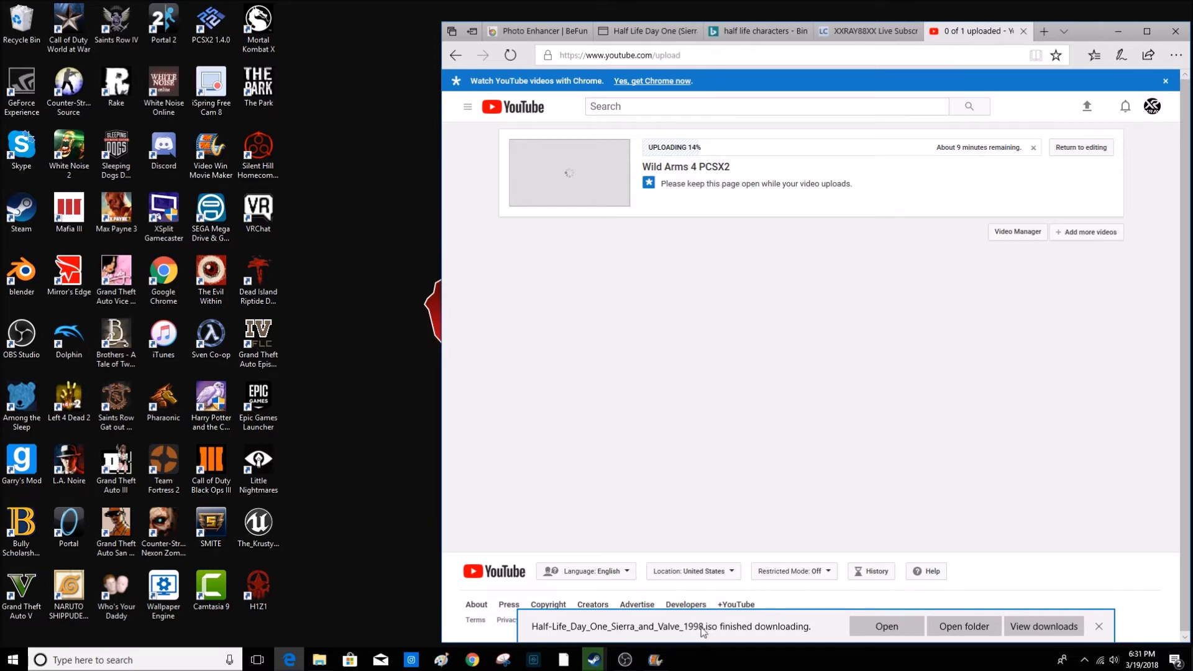
{"action": "left_click", "coordinate": [1099, 627]}
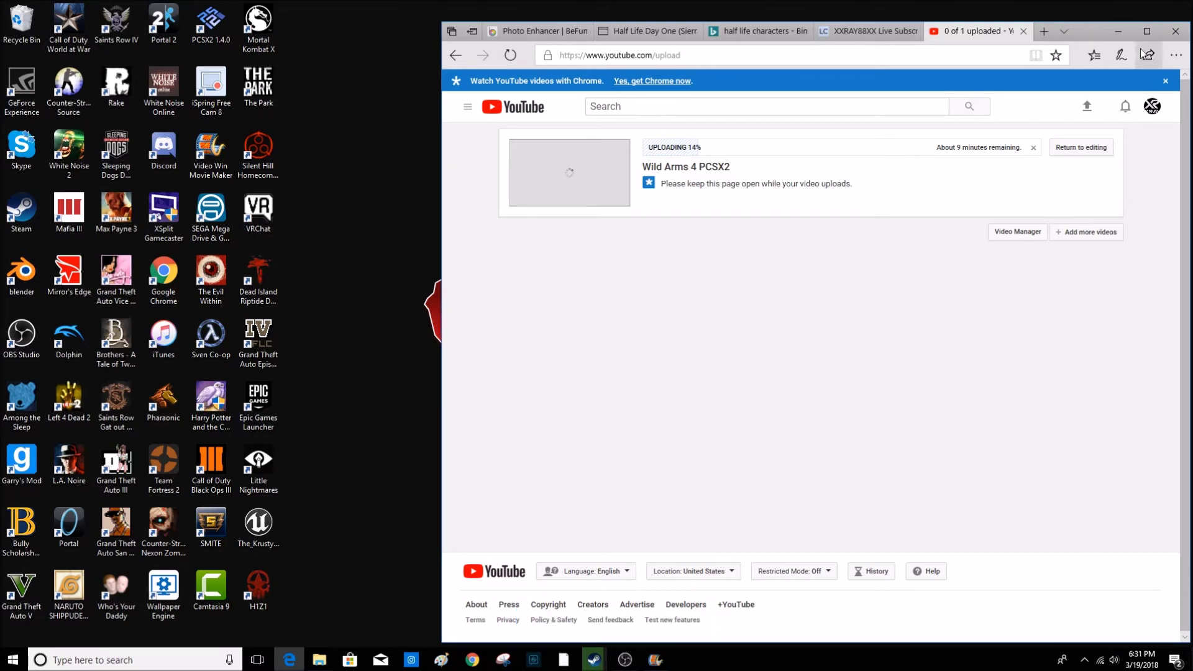
{"action": "left_click", "coordinate": [1119, 31]}
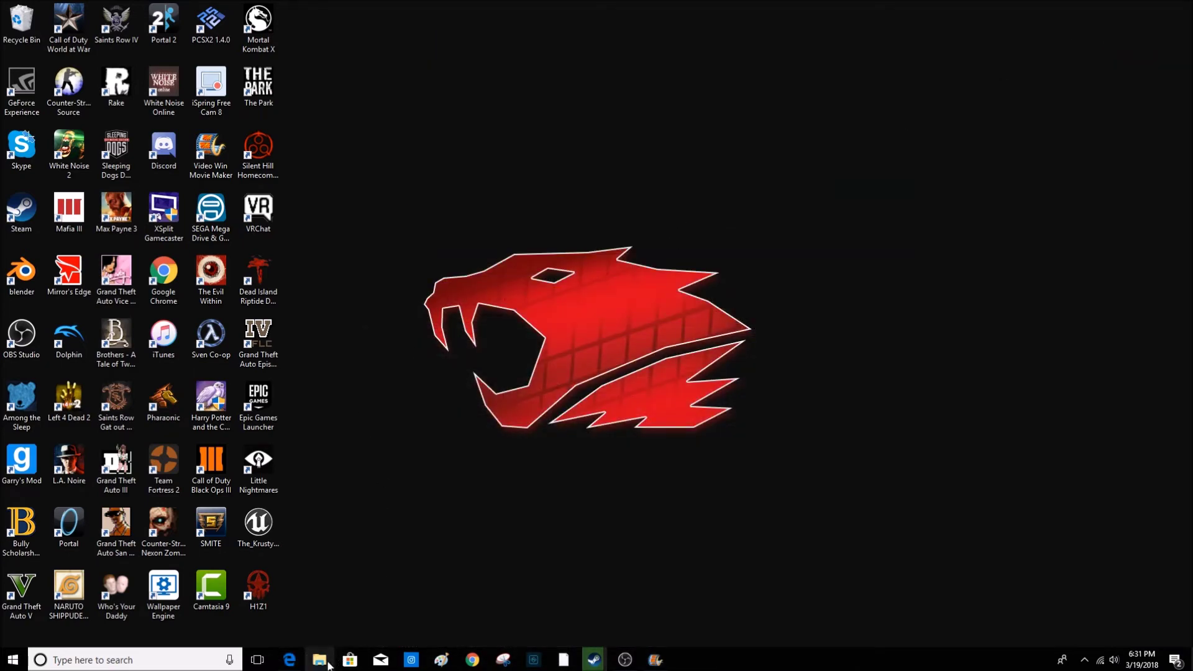
Drag Half-Life_Day_One_Sierra_and_Valve_1998.iso from Downloads onto the desktop.
{"action": "mouse_move", "coordinate": [328, 665]}
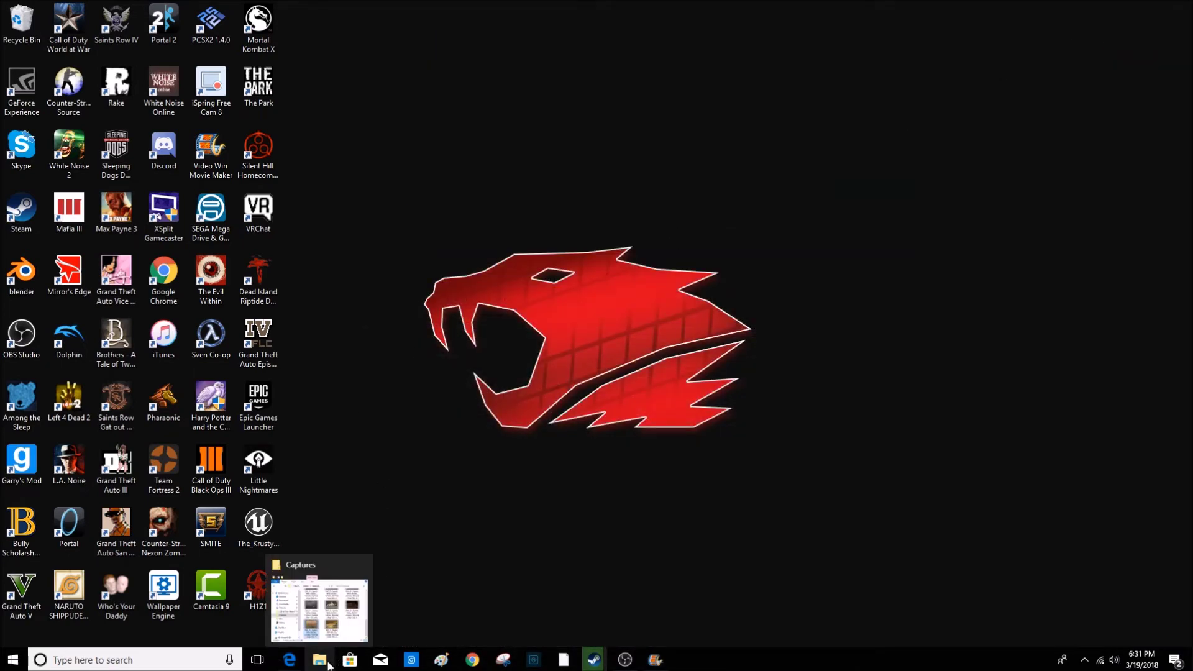
{"action": "left_click", "coordinate": [328, 664]}
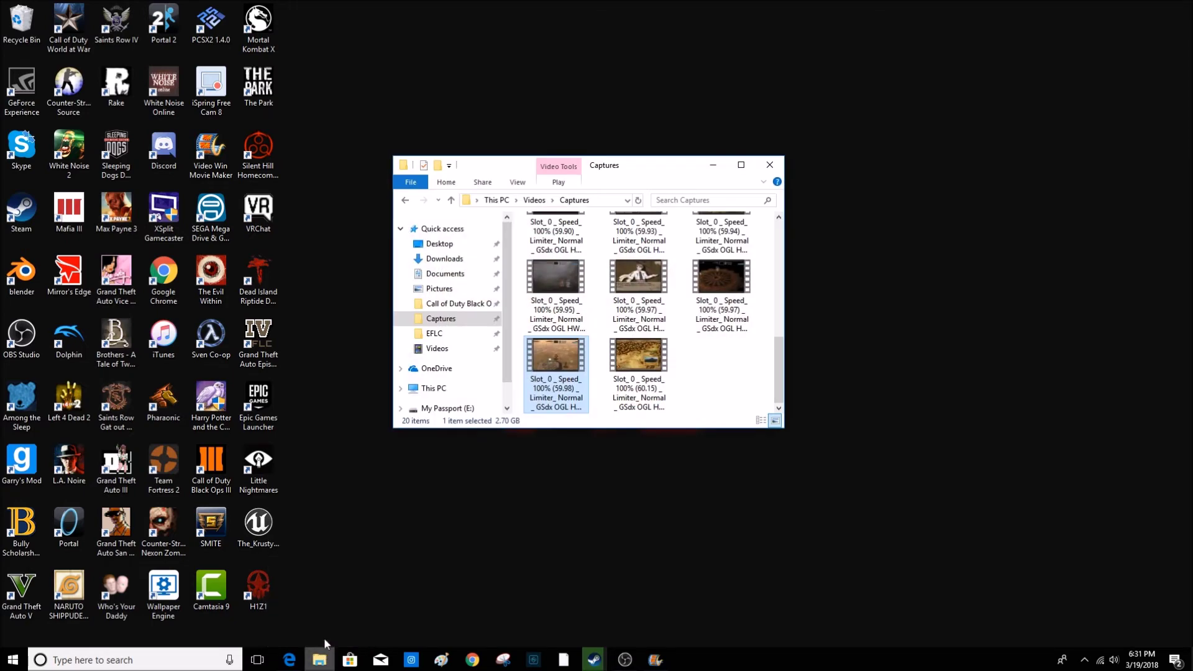
{"action": "left_click", "coordinate": [429, 264]}
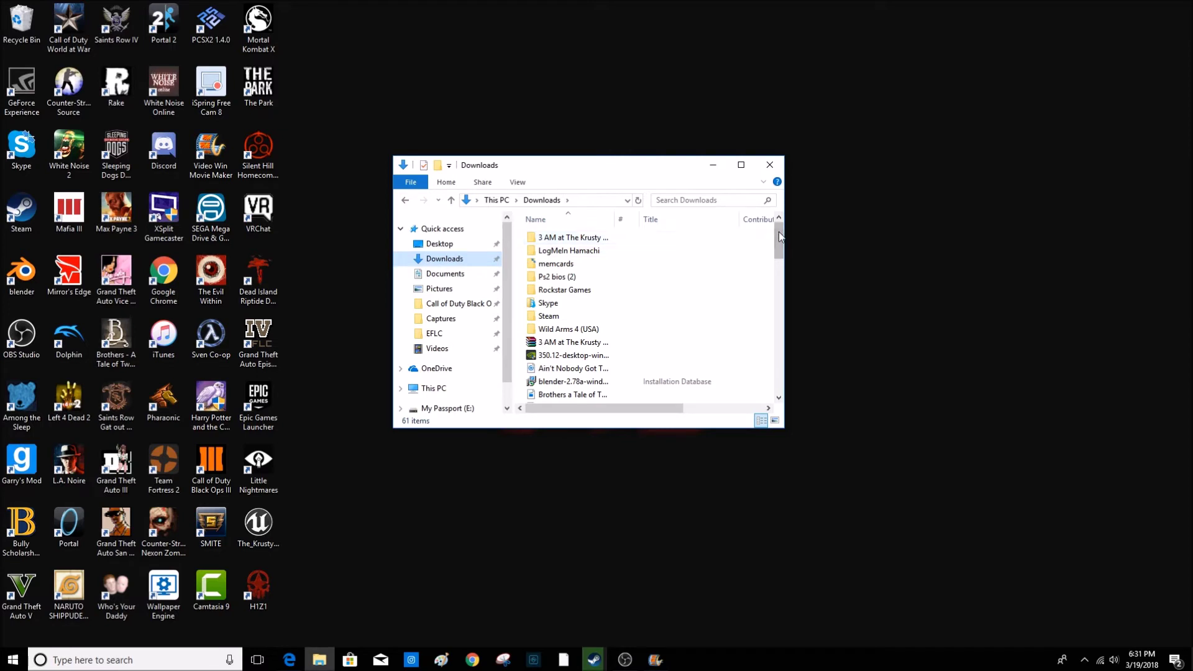
{"action": "left_click_drag", "start_coordinate": [778, 230], "coordinate": [774, 275]}
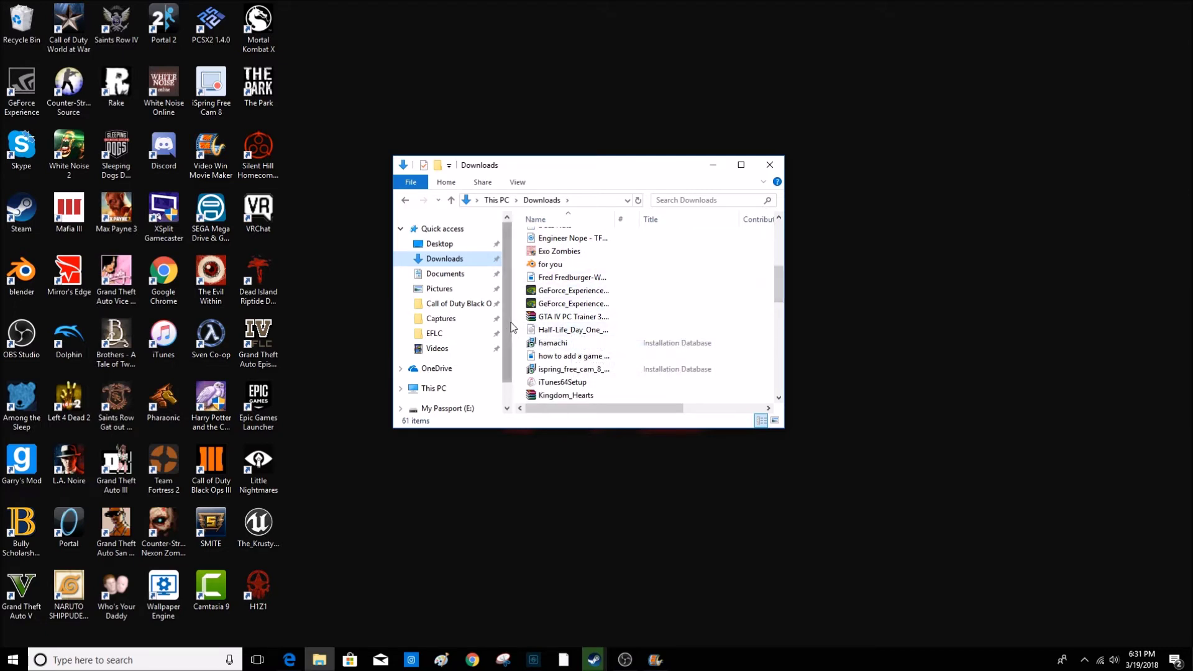
{"action": "left_click_drag", "start_coordinate": [505, 276], "coordinate": [511, 338]}
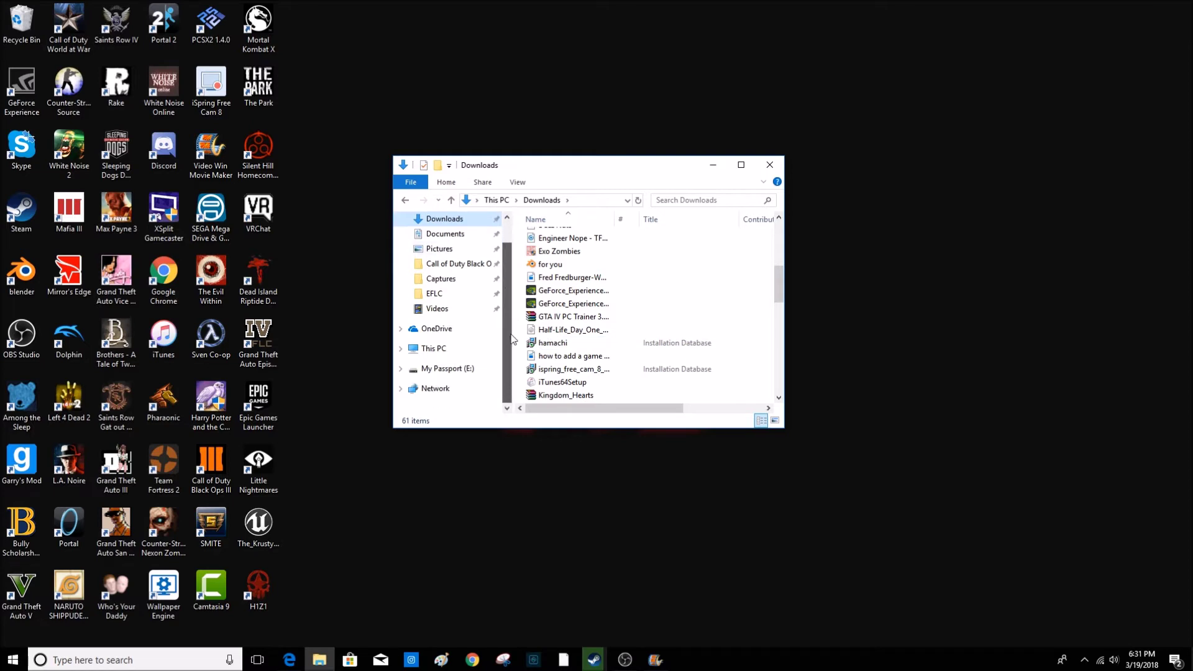
{"action": "left_click", "coordinate": [568, 330]}
{"action": "left_click_drag", "start_coordinate": [566, 336], "coordinate": [300, 41]}
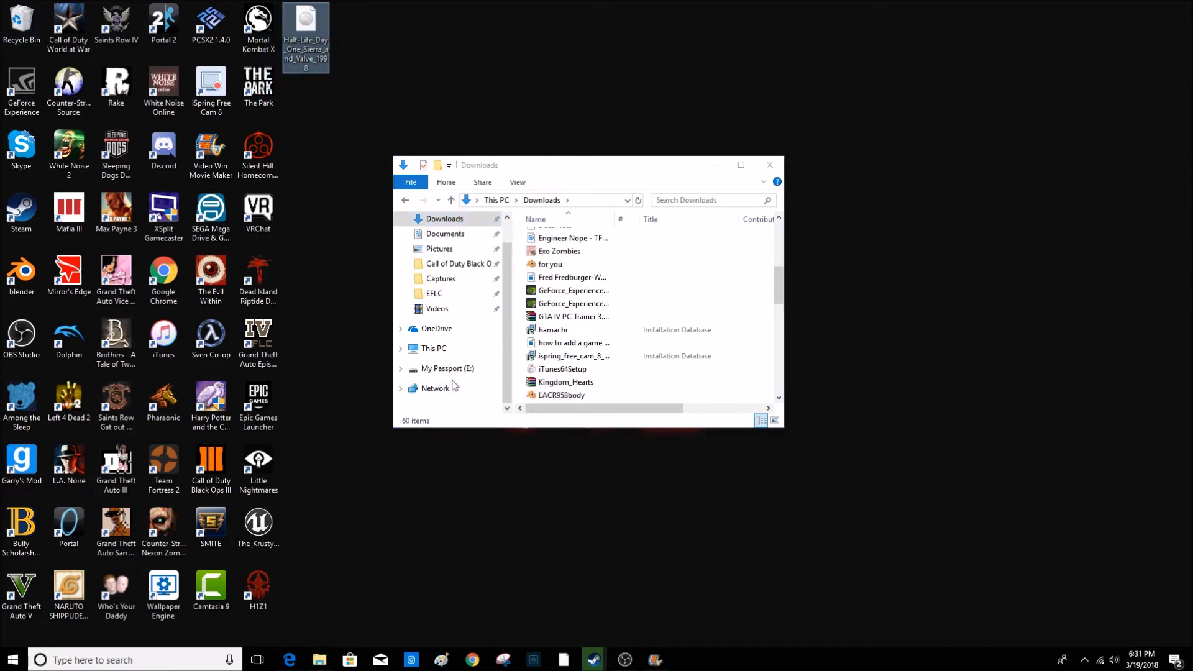
Open DVD RW Drive (F:) from This PC and drop the Half-Life ISO into it.
{"action": "left_click", "coordinate": [437, 354]}
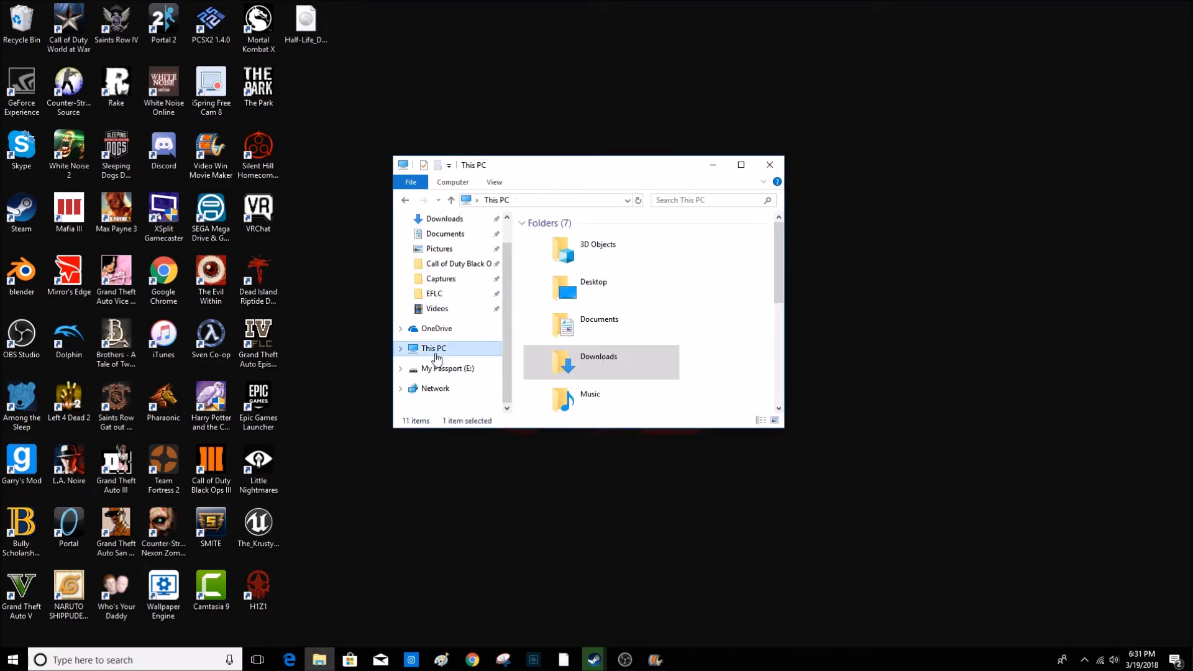
{"action": "left_click_drag", "start_coordinate": [778, 277], "coordinate": [768, 404]}
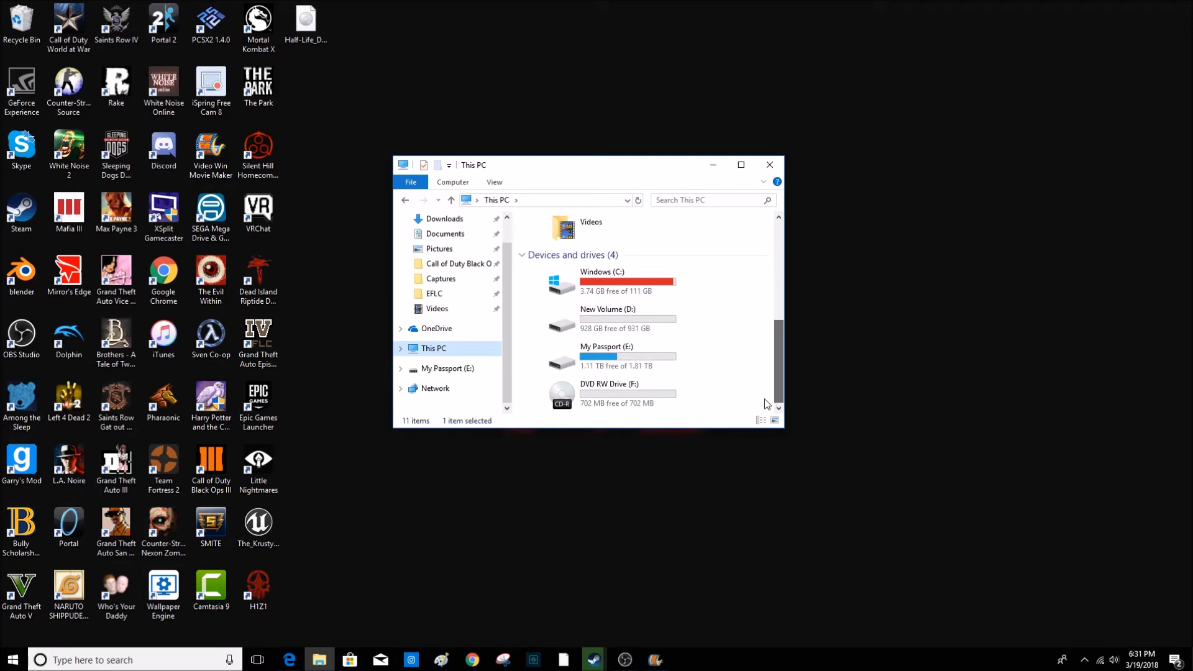
{"action": "double_click", "coordinate": [609, 393]}
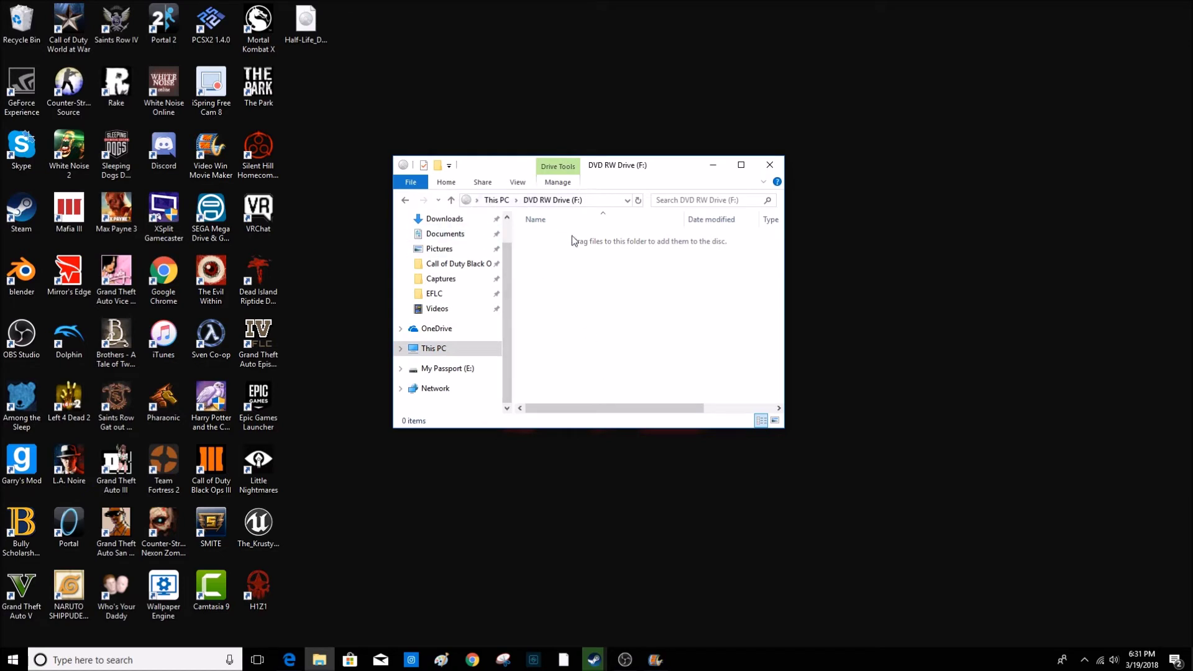
{"action": "mouse_move", "coordinate": [309, 28]}
{"action": "left_mouse_down"}
{"action": "mouse_move", "coordinate": [497, 186]}
{"action": "mouse_move", "coordinate": [580, 292]}
{"action": "mouse_move", "coordinate": [596, 292]}
{"action": "mouse_move", "coordinate": [584, 280]}
{"action": "left_mouse_up"}
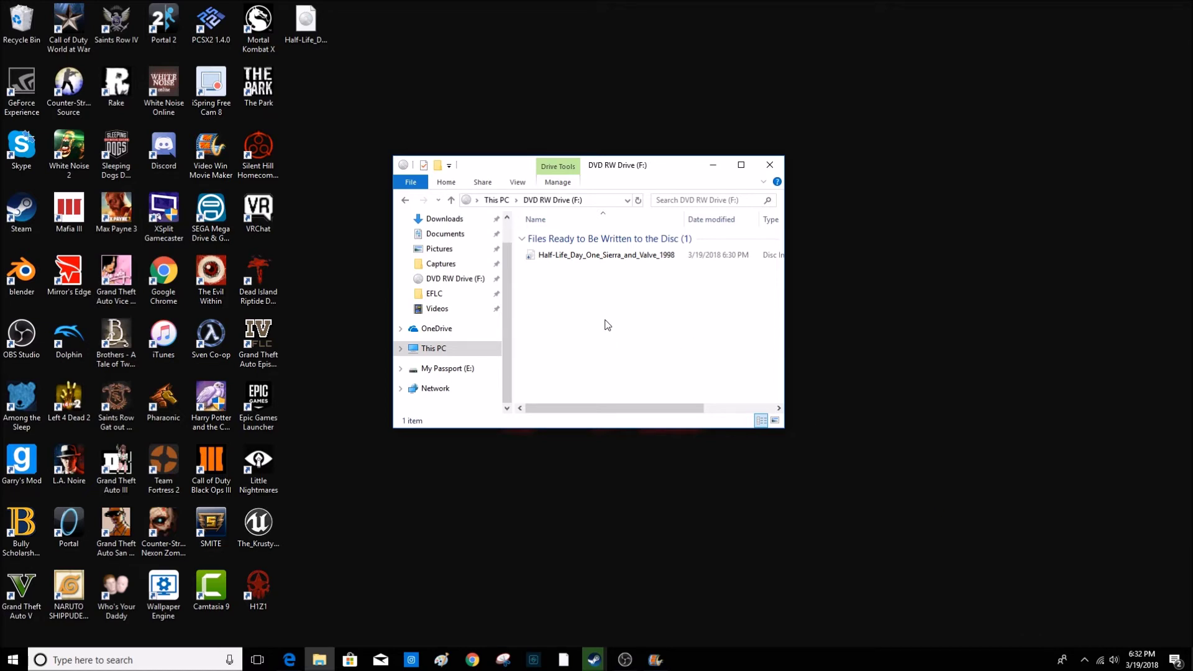
From Drive Tools Manage, finish burning the disc titled Half Life Valve at 48x speed.
{"action": "left_click", "coordinate": [557, 183]}
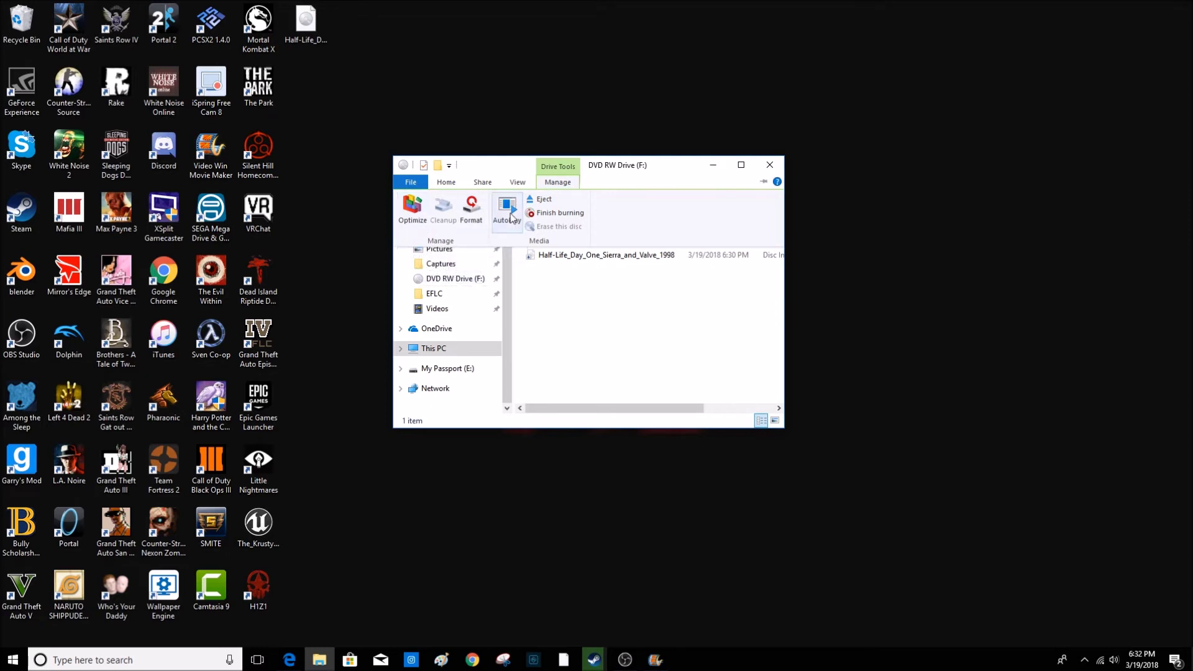
{"action": "left_click", "coordinate": [552, 214]}
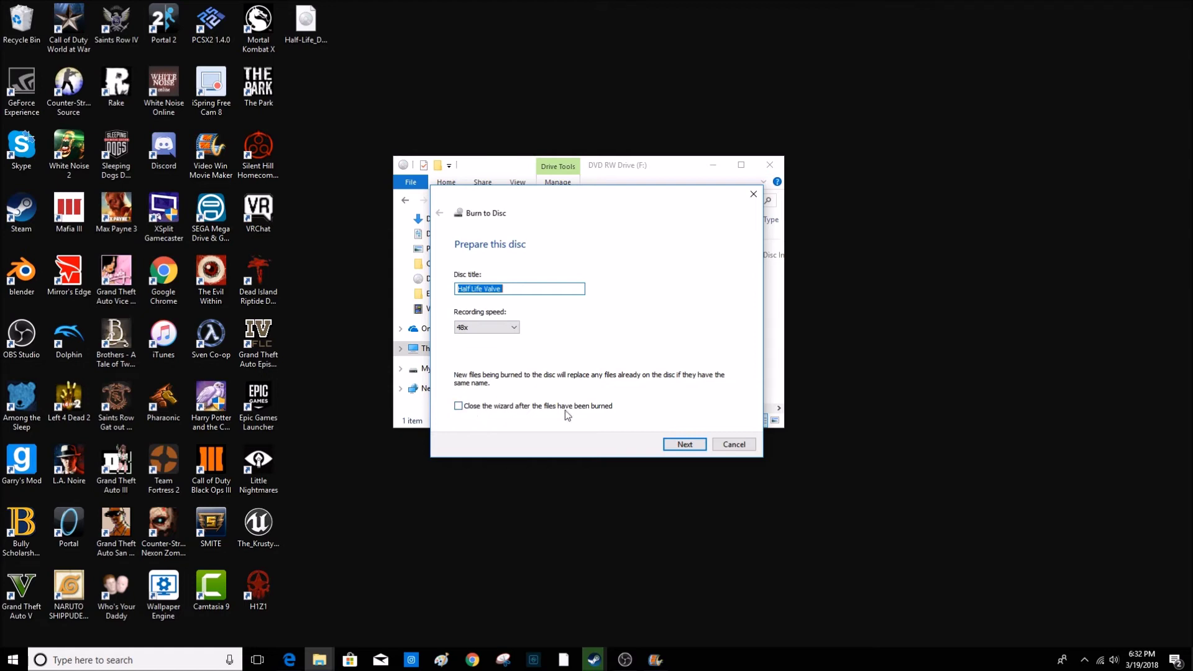
{"action": "left_click", "coordinate": [681, 445]}
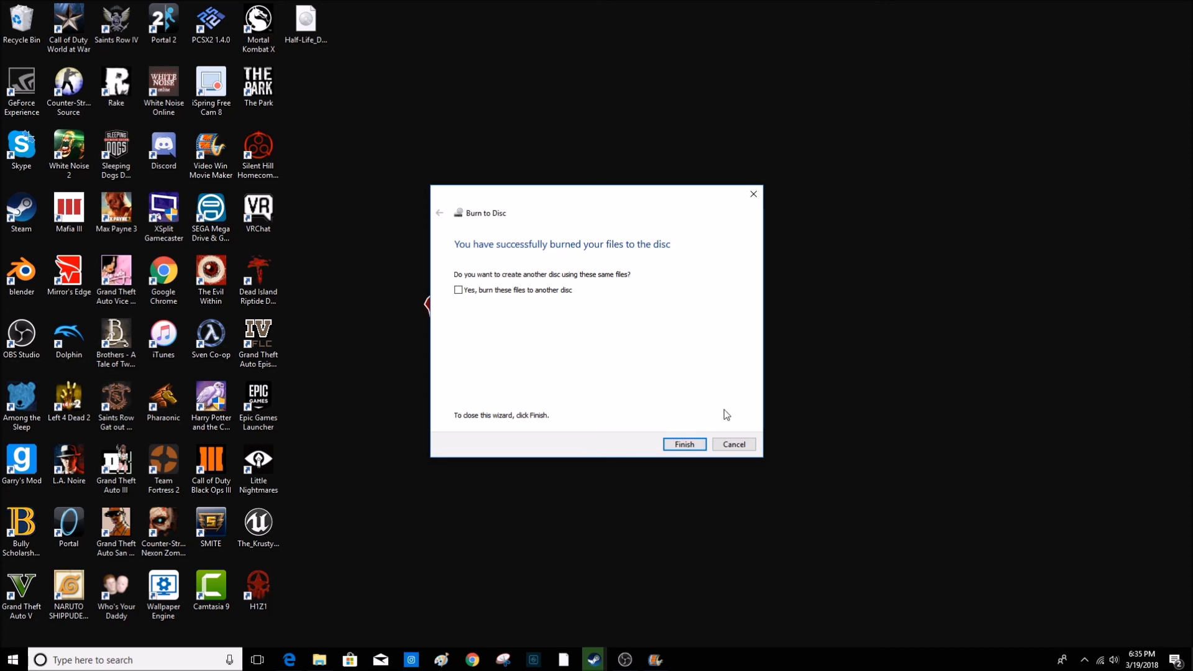
Close the Burn to Disc wizard once it reports the Half-Life files burned successfully.
{"action": "left_click", "coordinate": [684, 444]}
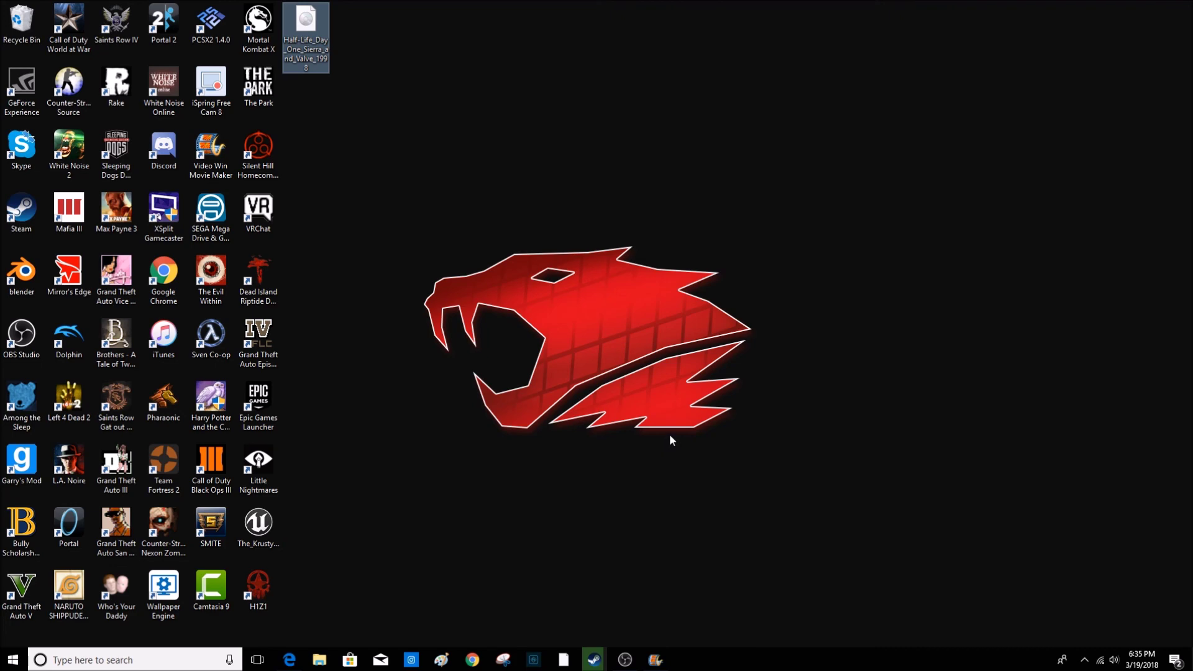
Mount the Half-Life ISO as DVD Drive (G:) DAY_ONE, browse its 32 files, then restore OBS Studio.
{"action": "double_click", "coordinate": [311, 25]}
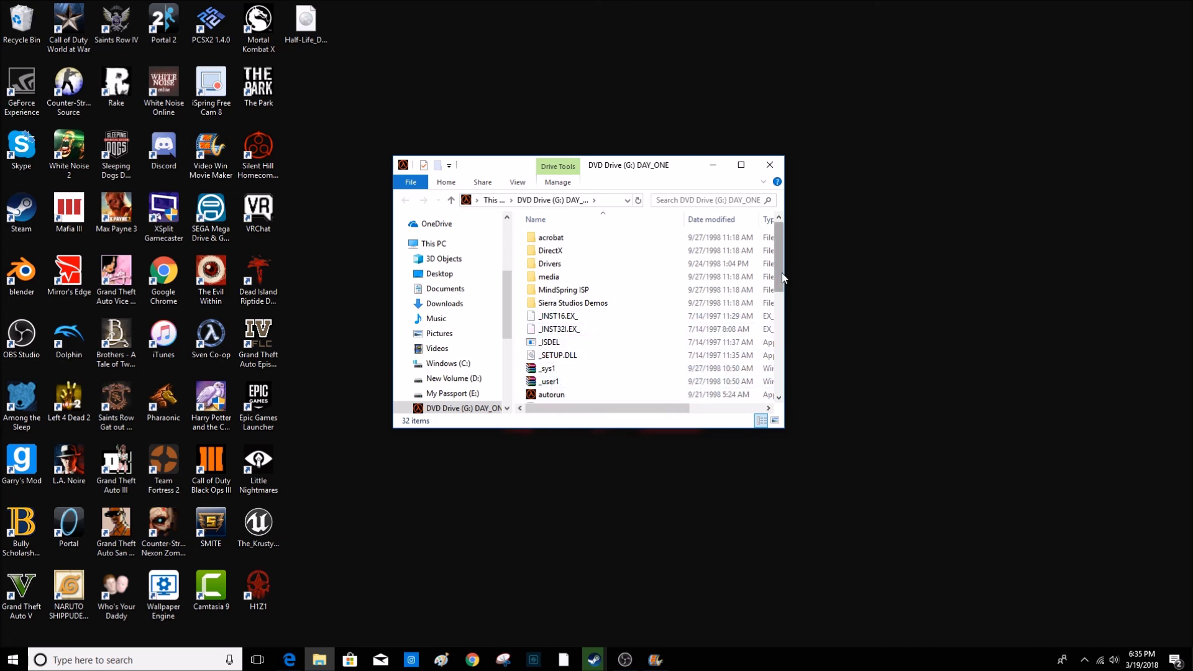
{"action": "scroll", "coordinate": [781, 272], "scroll_direction": "down", "scroll_amount": 6}
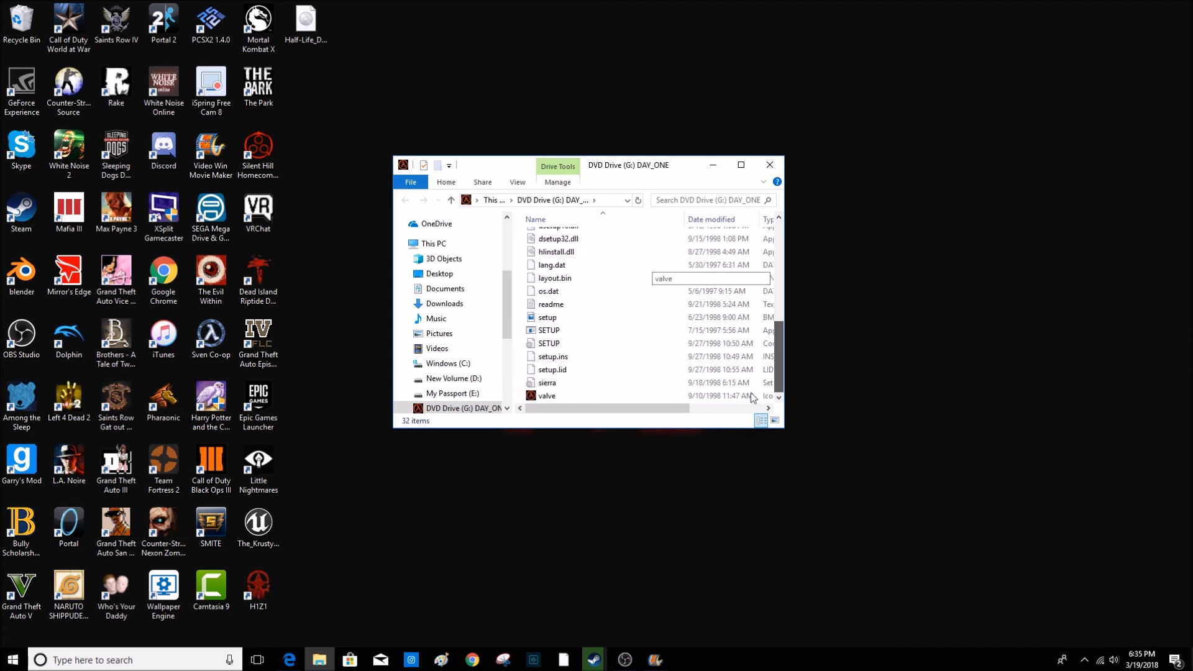
{"action": "scroll", "coordinate": [765, 387], "scroll_direction": "up", "scroll_amount": 3}
{"action": "scroll", "coordinate": [765, 387], "scroll_direction": "down", "scroll_amount": 3}
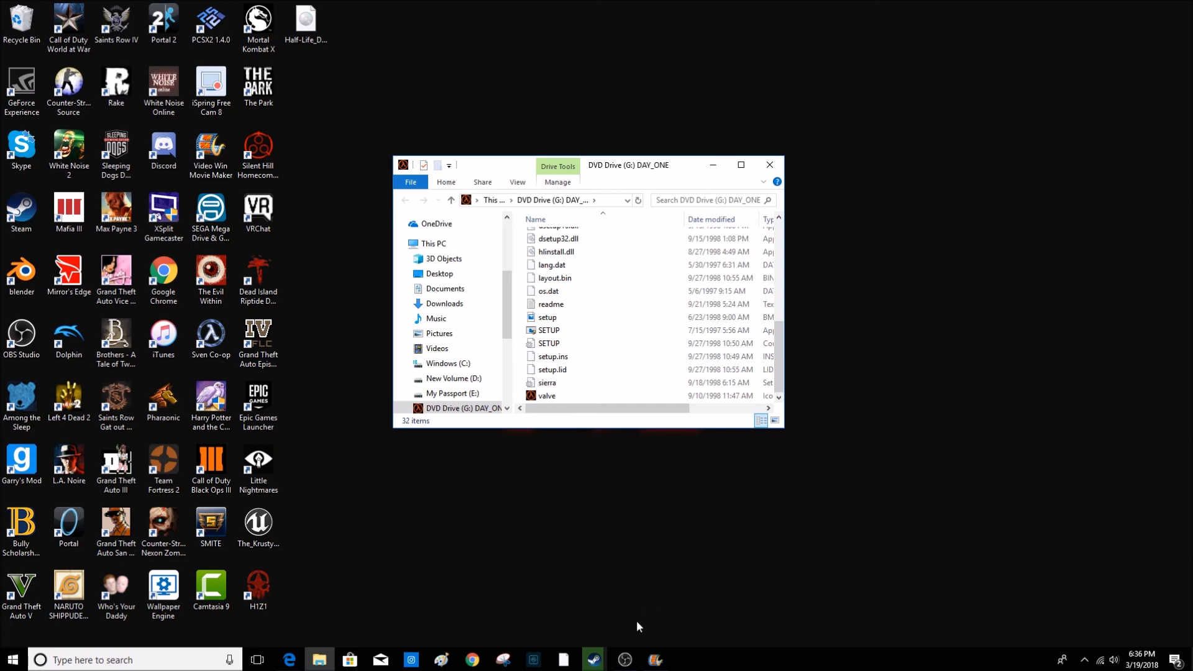
{"action": "left_click", "coordinate": [626, 666]}
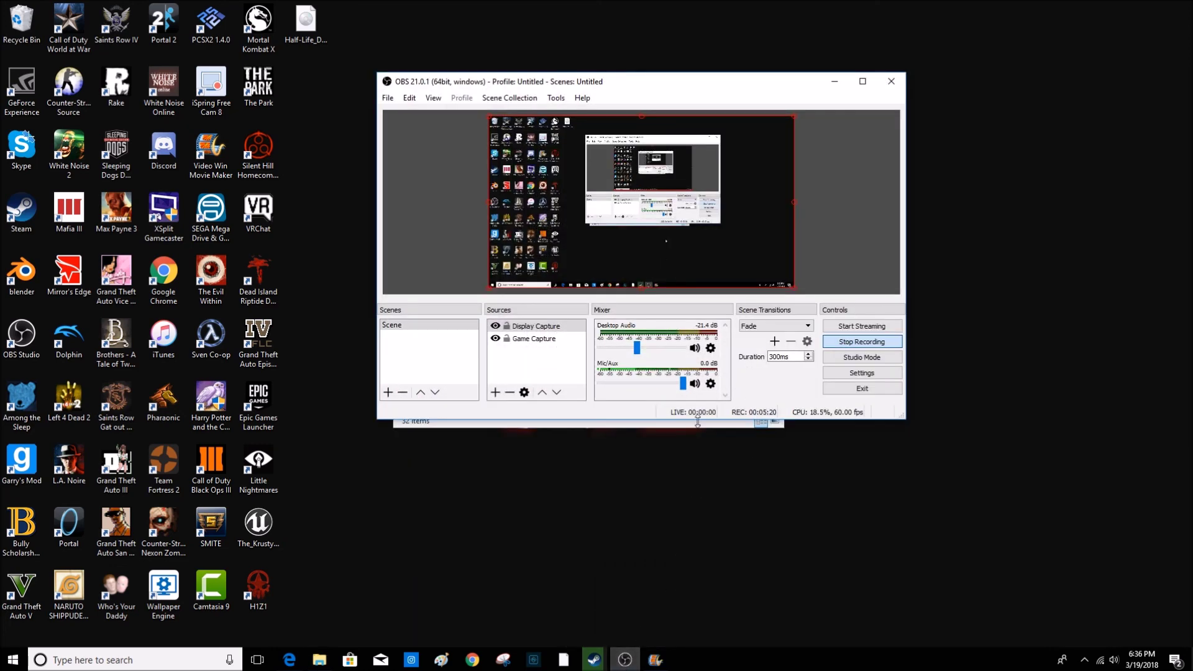